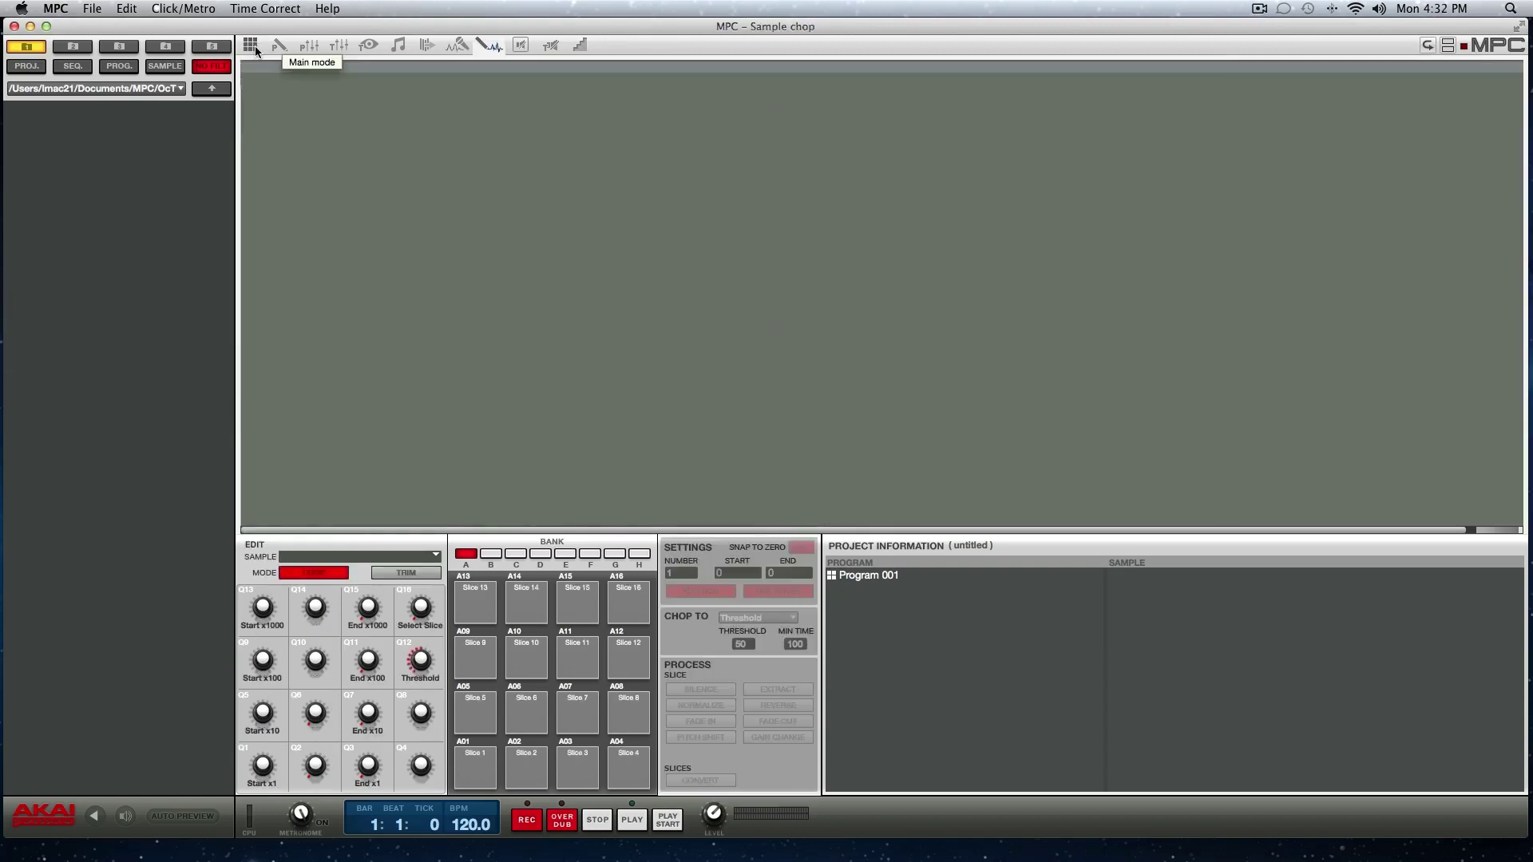
Switch from sample chopping to Main mode.
{"action": "left_click", "coordinate": [251, 45]}
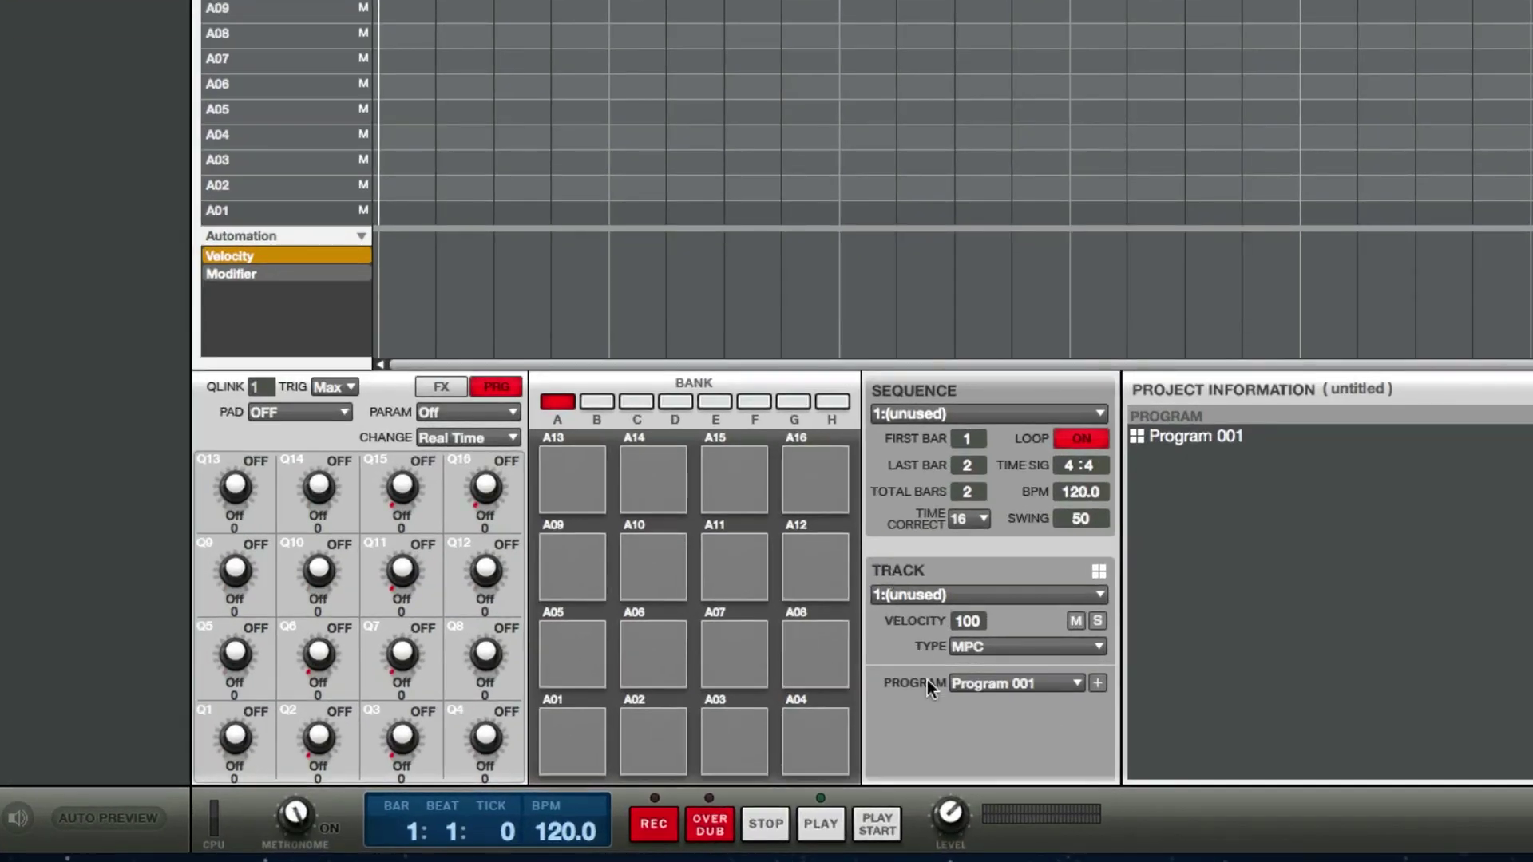
{"action": "left_click", "coordinate": [1097, 684]}
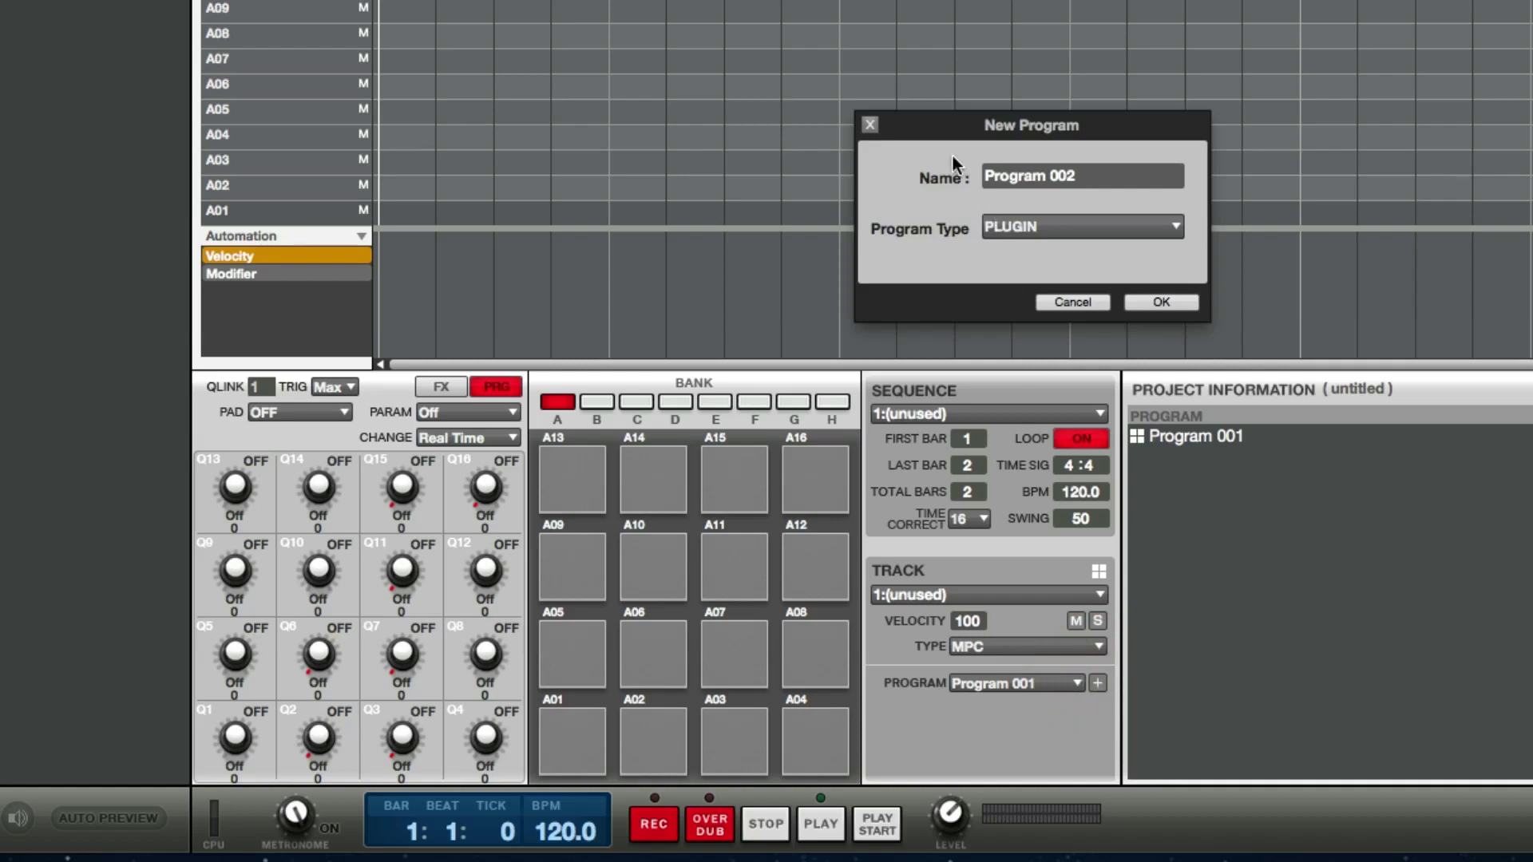
{"action": "left_click", "coordinate": [1176, 230]}
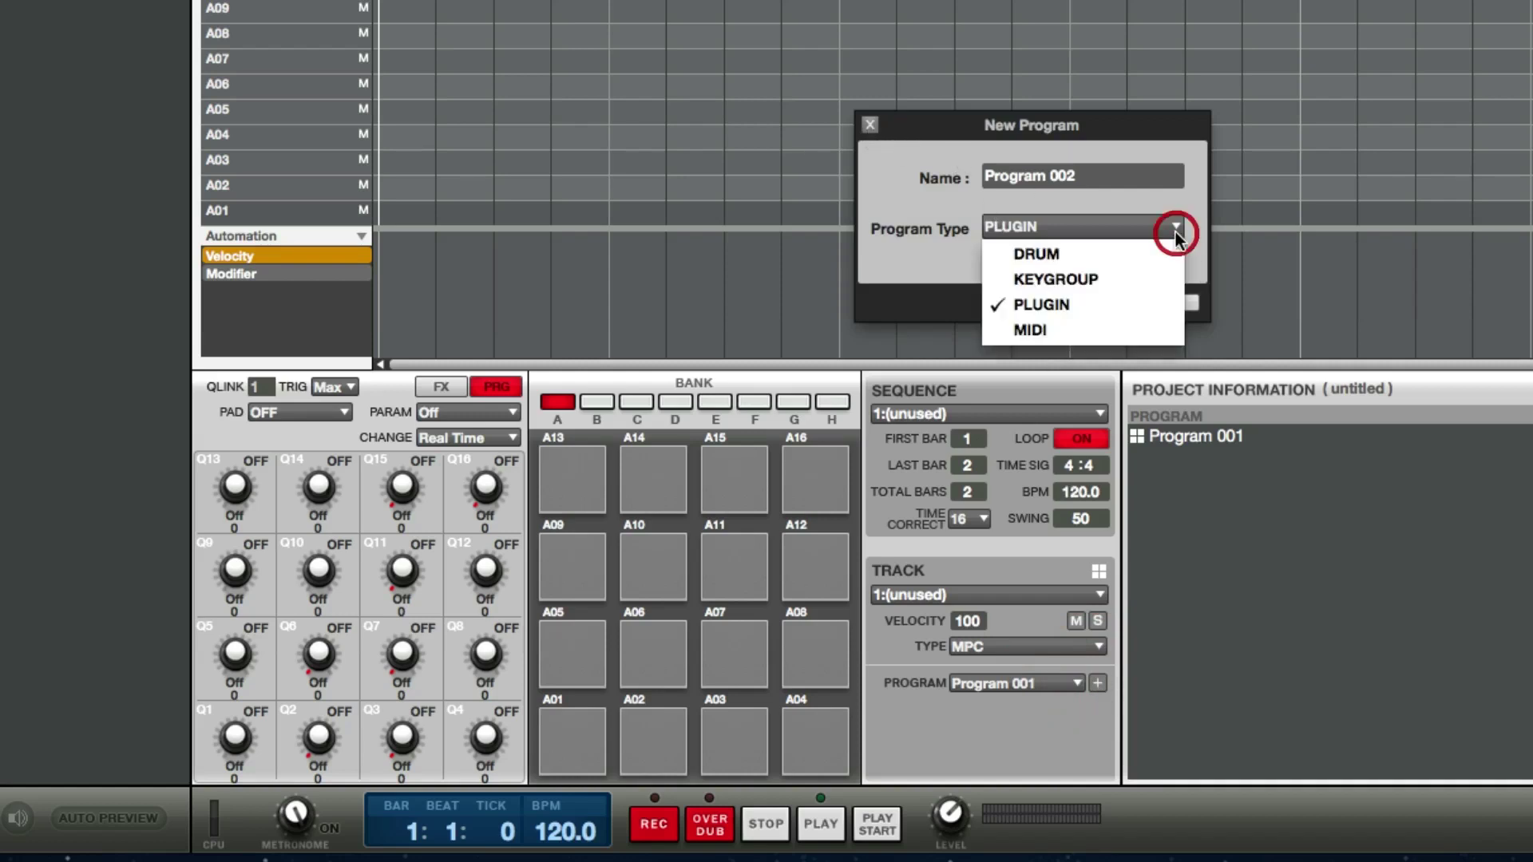
{"action": "left_click", "coordinate": [870, 127]}
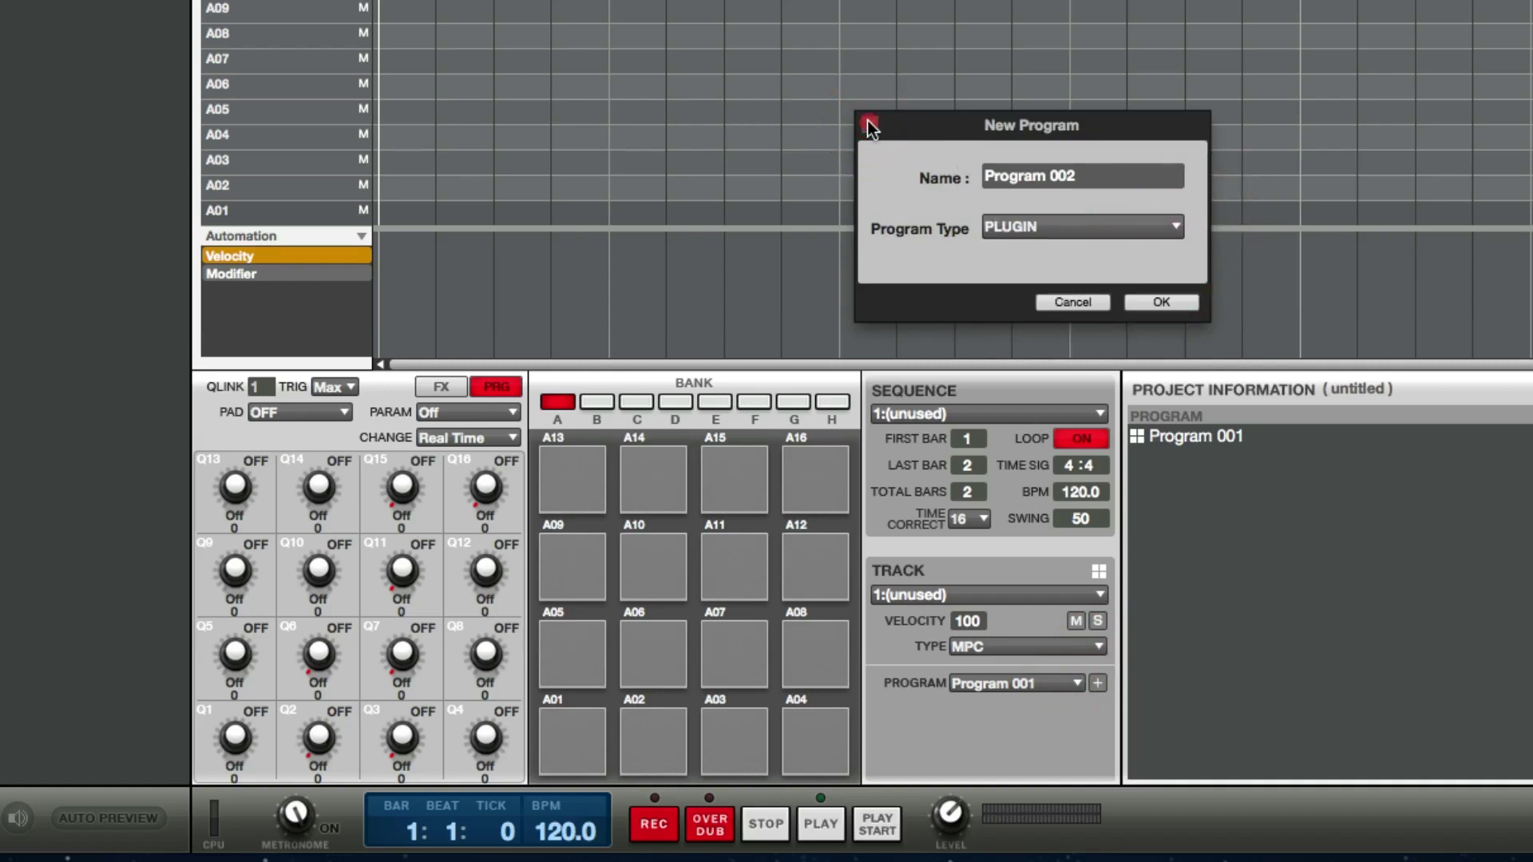
{"action": "left_click", "coordinate": [870, 126]}
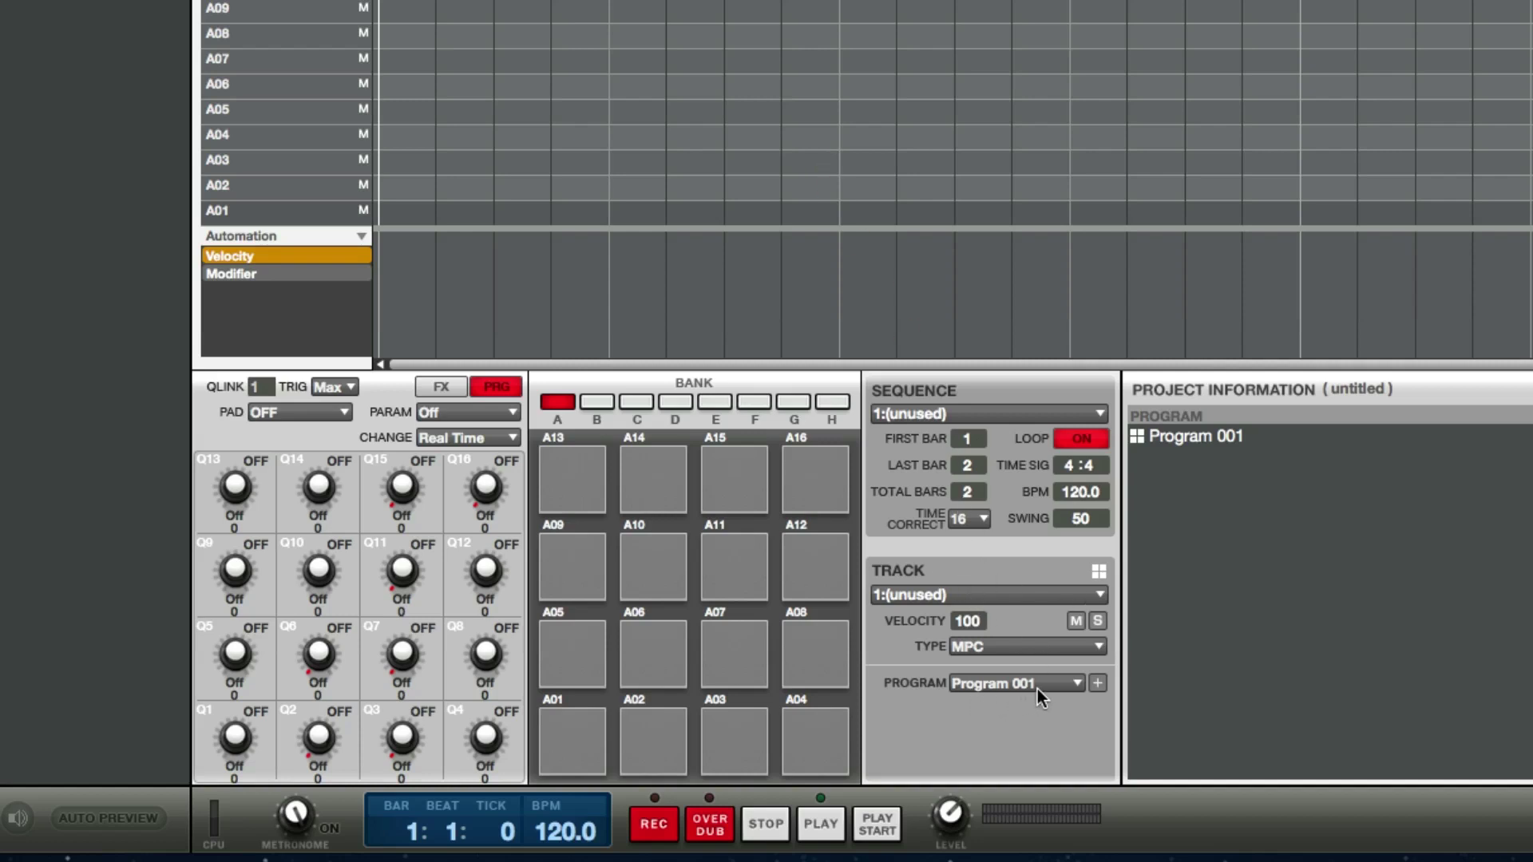
Set the first track's type to Plugin and load The Bank from MPC Expansions as its instrument.
{"action": "left_click", "coordinate": [1099, 648]}
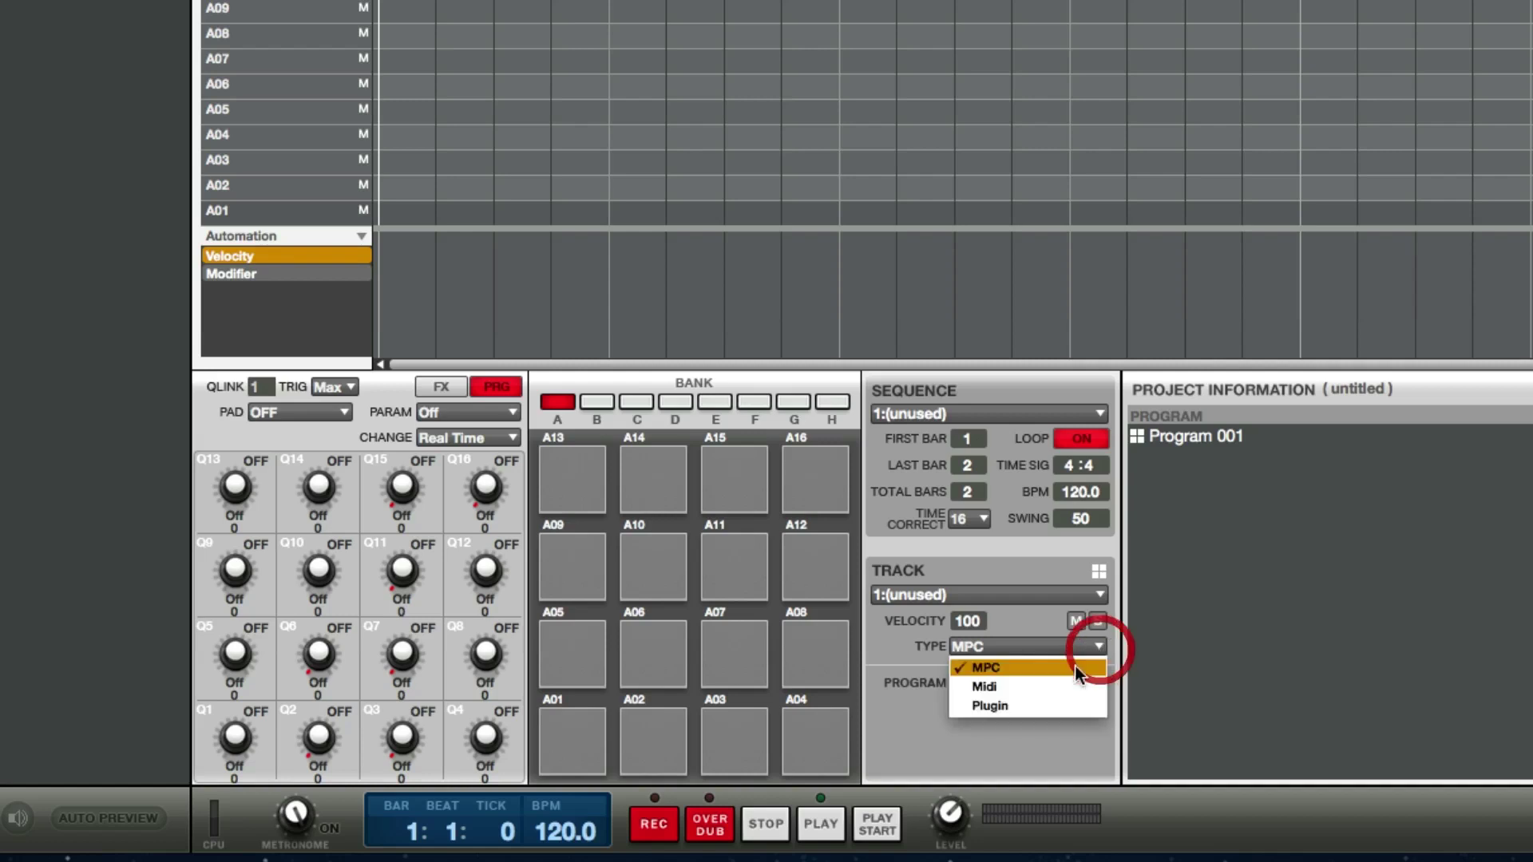
{"action": "left_click", "coordinate": [1047, 704]}
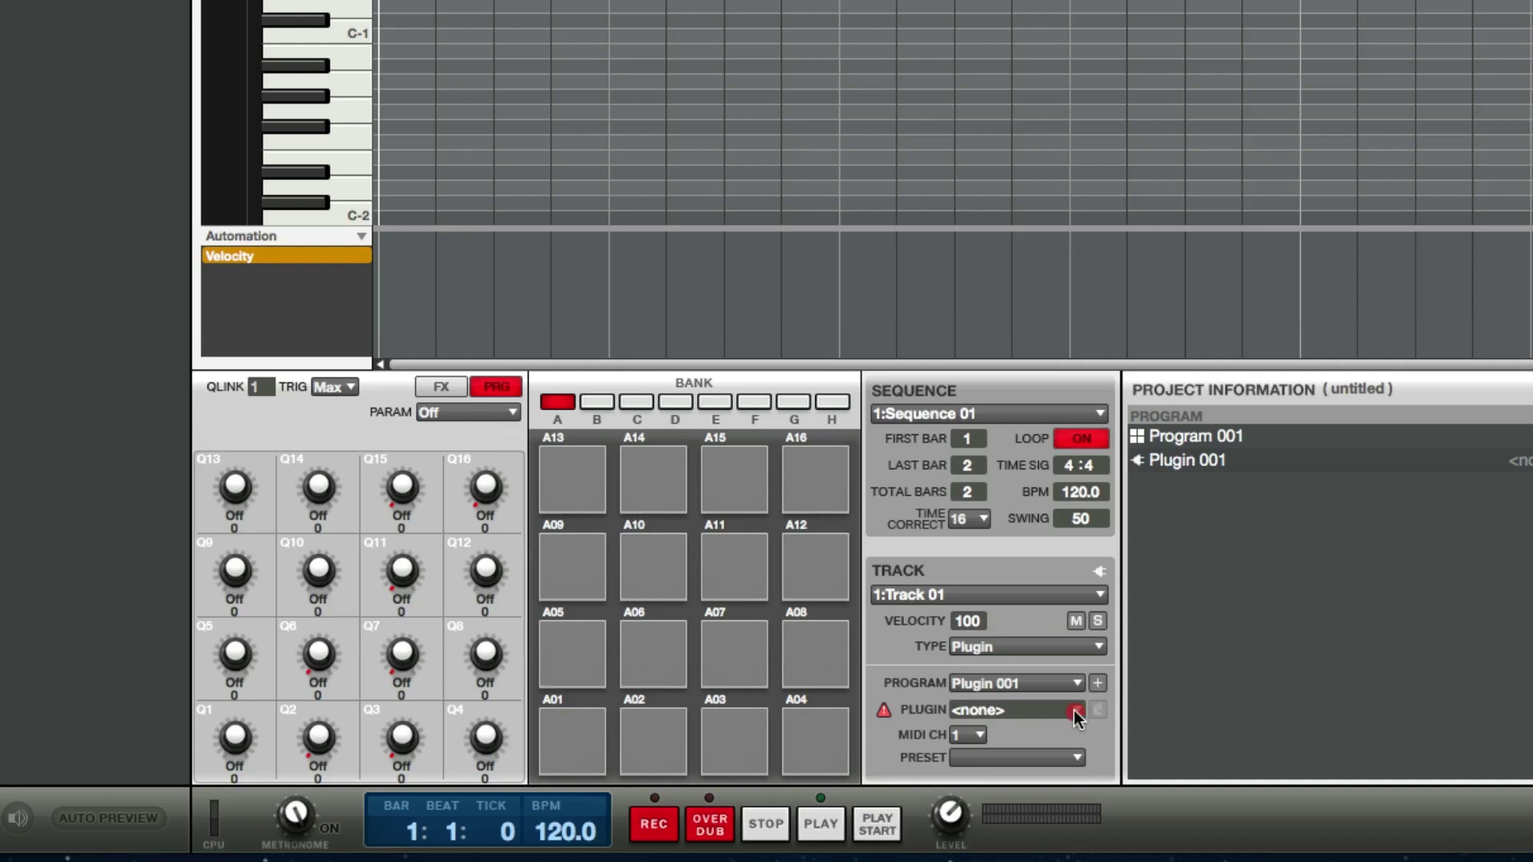
{"action": "left_click", "coordinate": [1074, 711]}
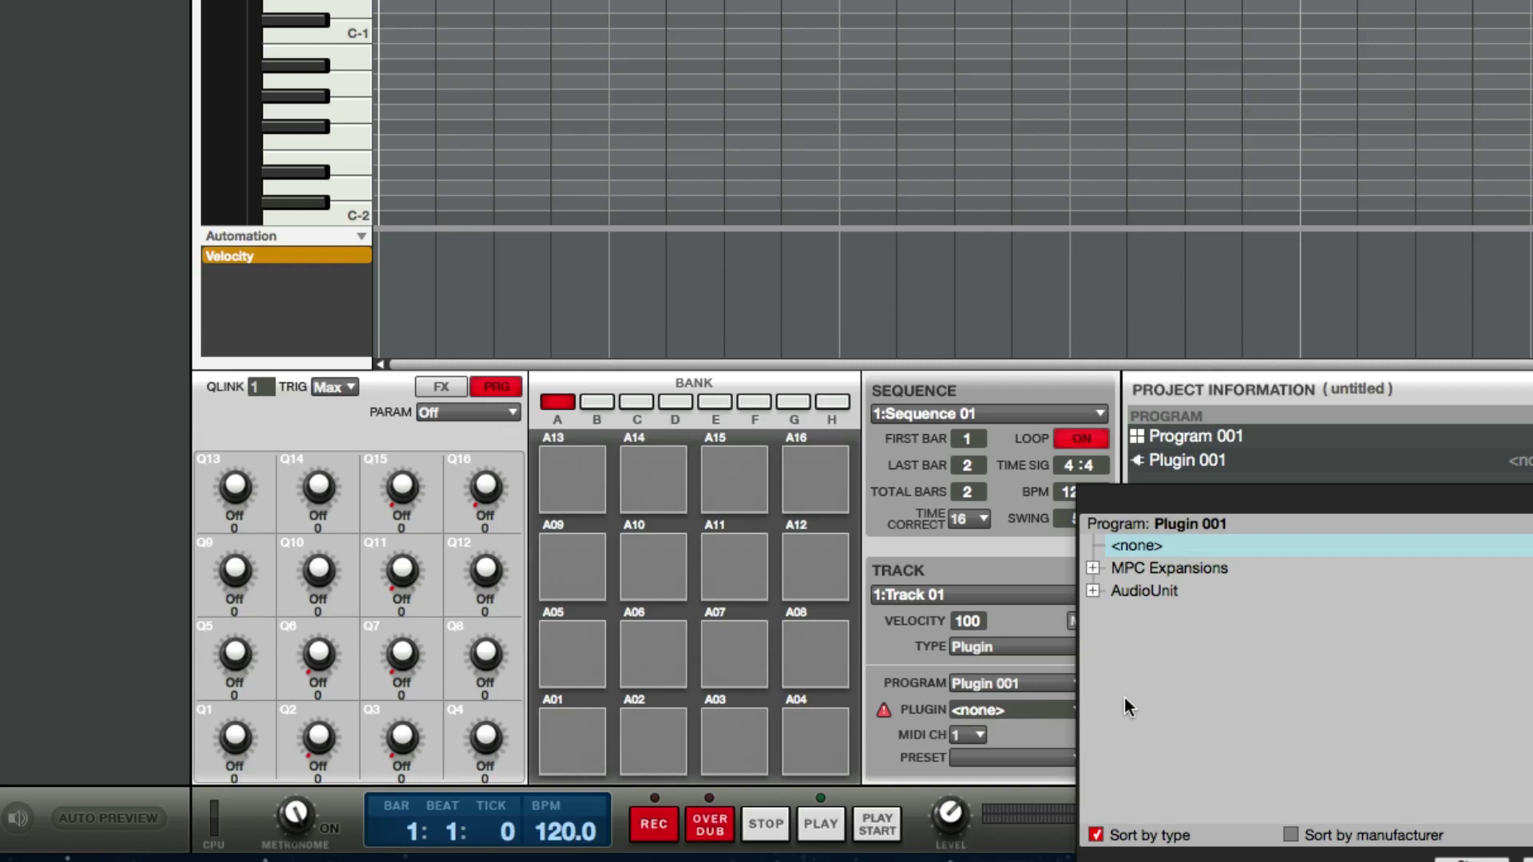
{"action": "left_click", "coordinate": [1093, 568]}
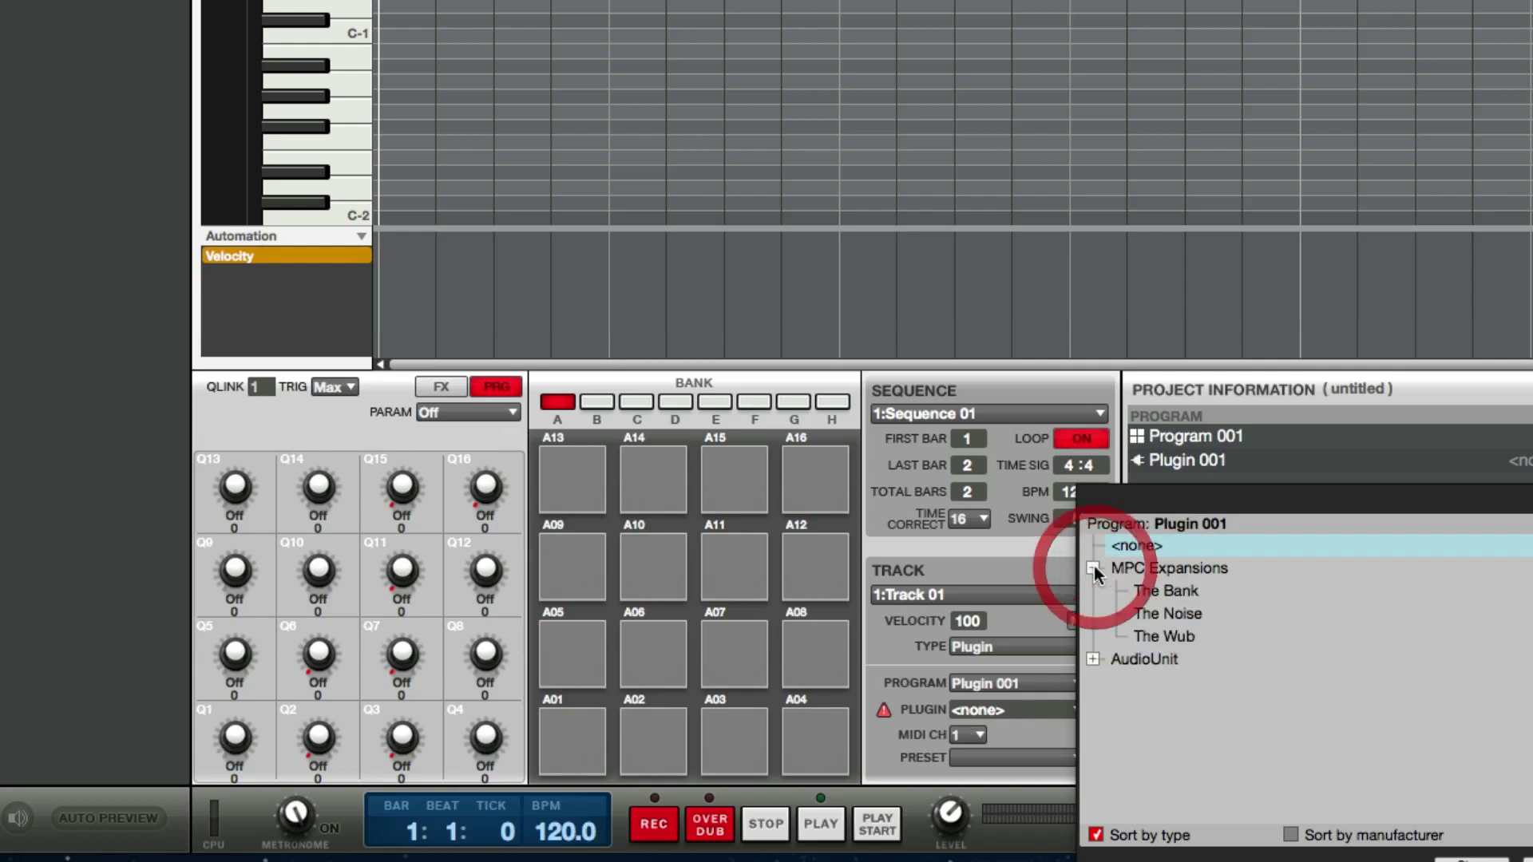
{"action": "double_click", "coordinate": [1170, 592]}
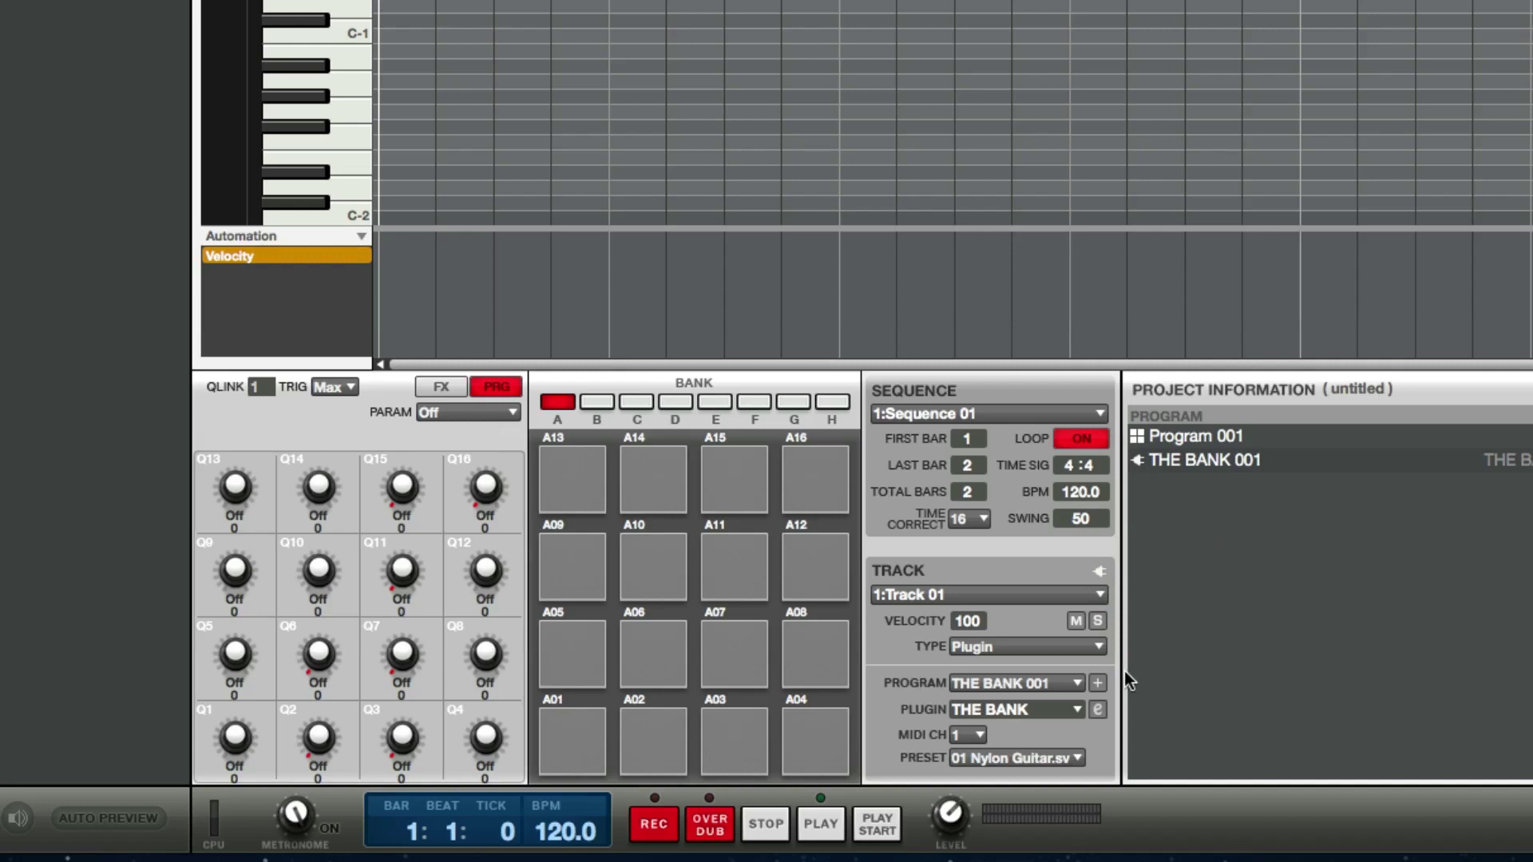
Select track 2, add a new plugin program to it and load The Wub from MPC Expansions.
{"action": "left_click", "coordinate": [1095, 597]}
{"action": "left_click", "coordinate": [1038, 636]}
{"action": "left_click", "coordinate": [1098, 684]}
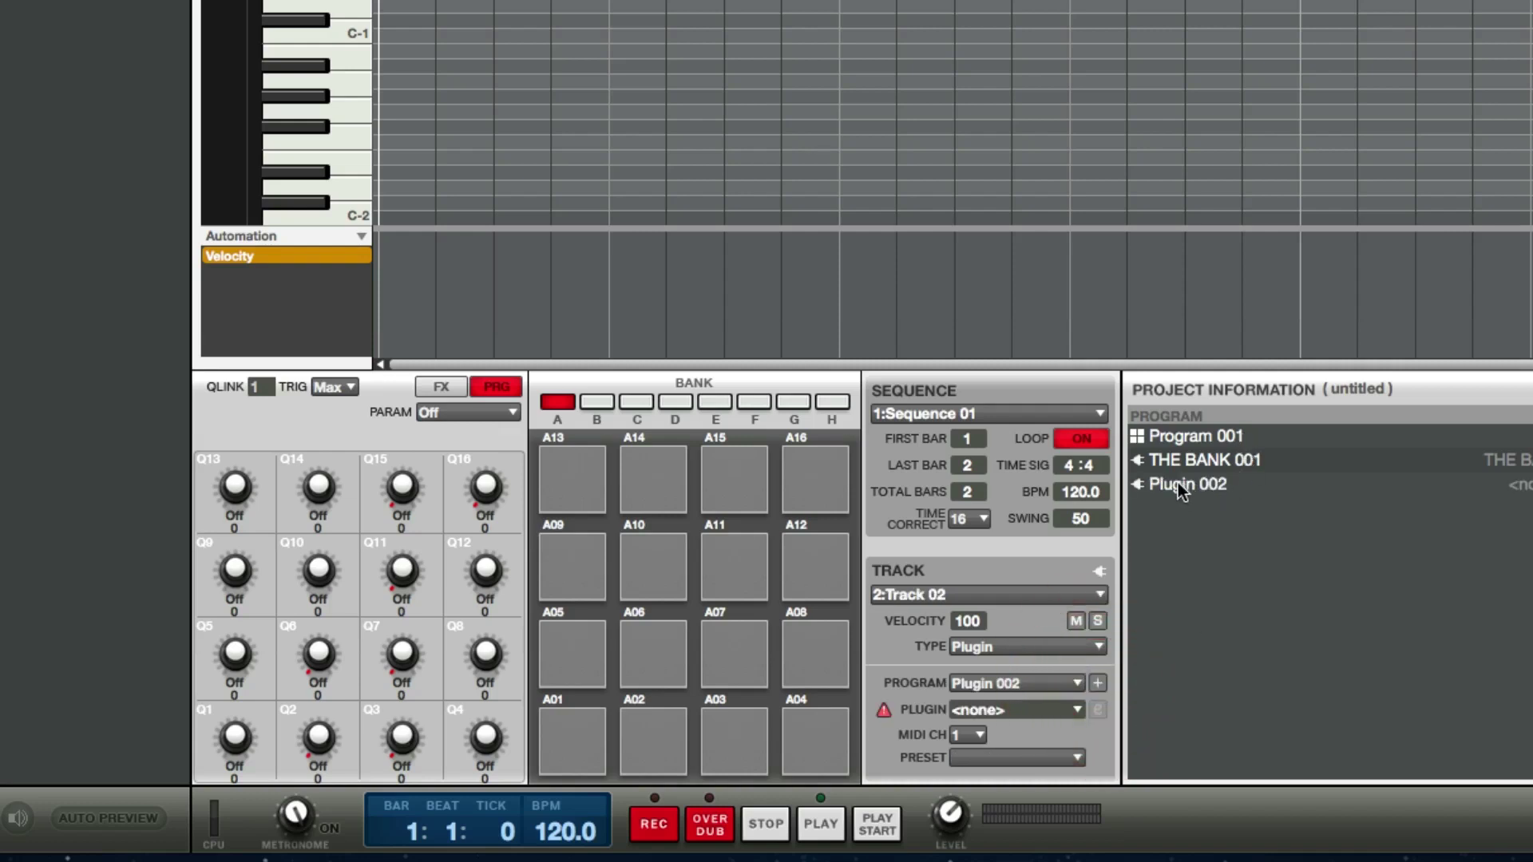
{"action": "left_click", "coordinate": [1077, 711]}
{"action": "left_click", "coordinate": [1094, 570]}
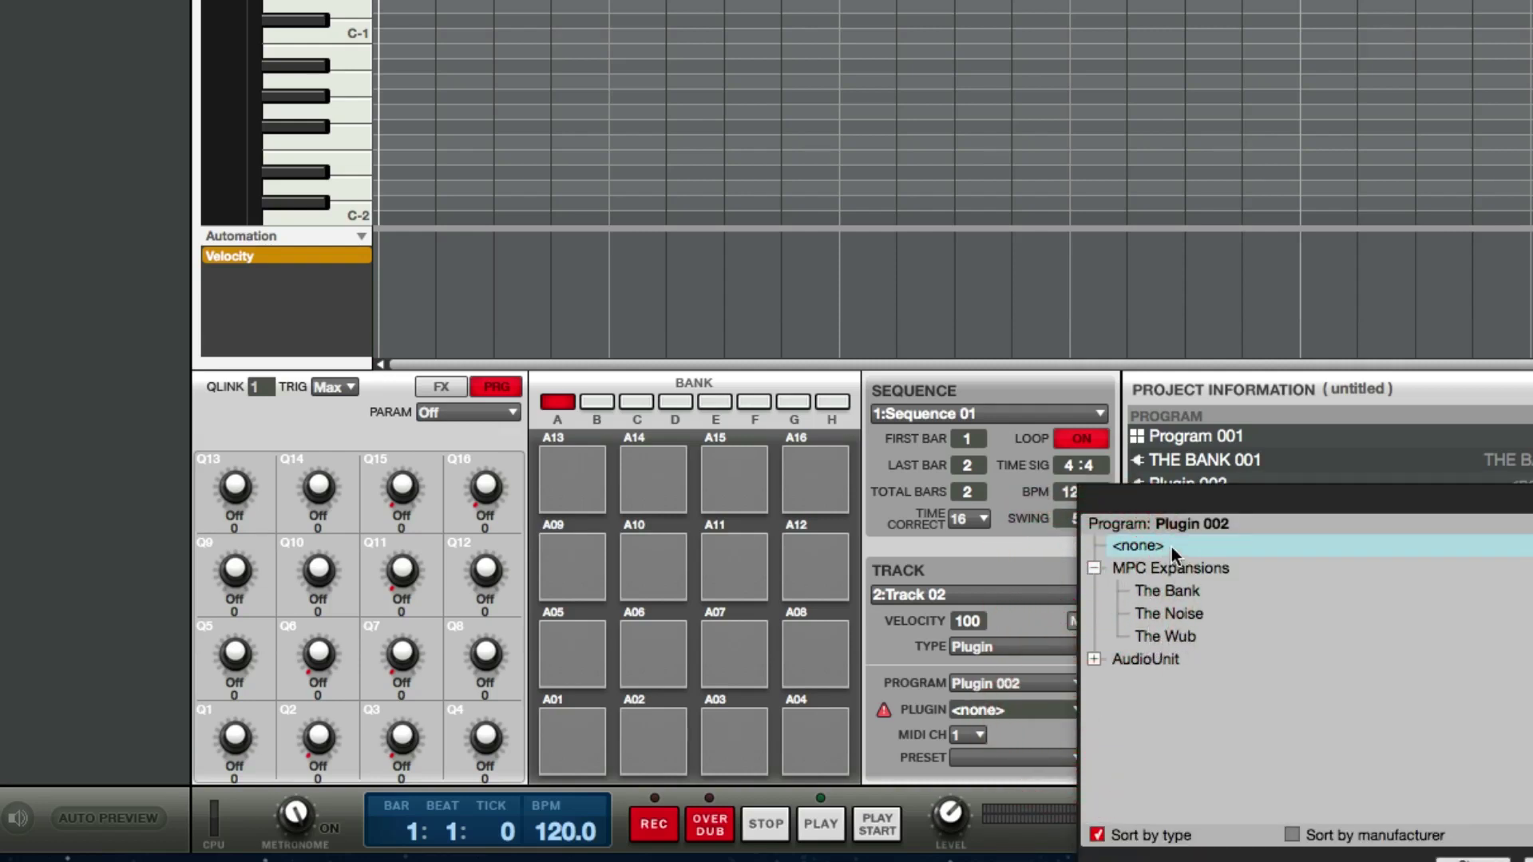
{"action": "double_click", "coordinate": [1166, 640]}
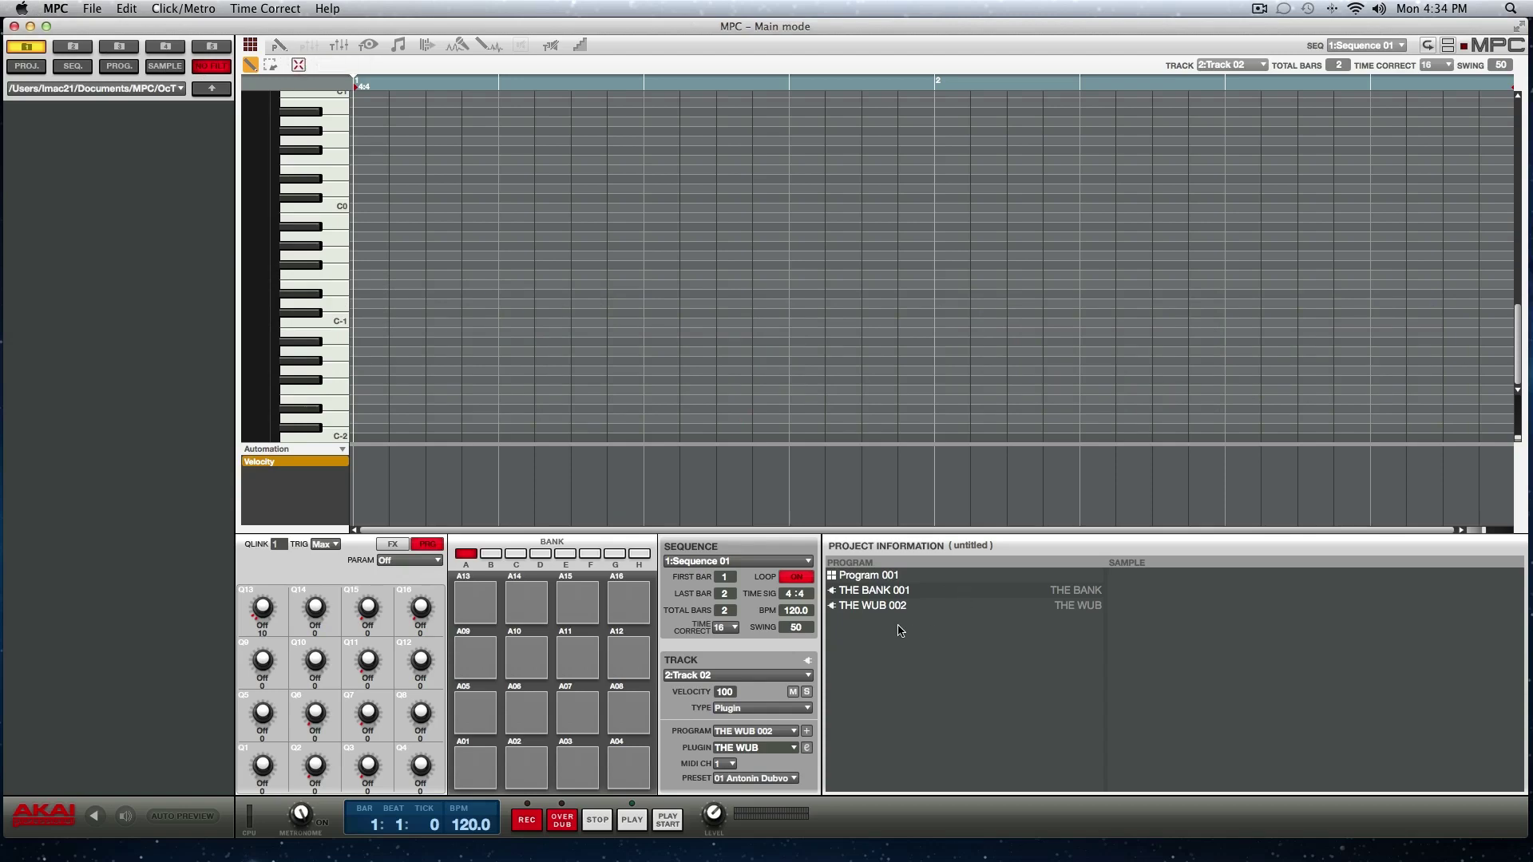
Open The Wub's plugin editor window and reposition it.
{"action": "left_click", "coordinate": [278, 46]}
{"action": "left_click", "coordinate": [806, 747]}
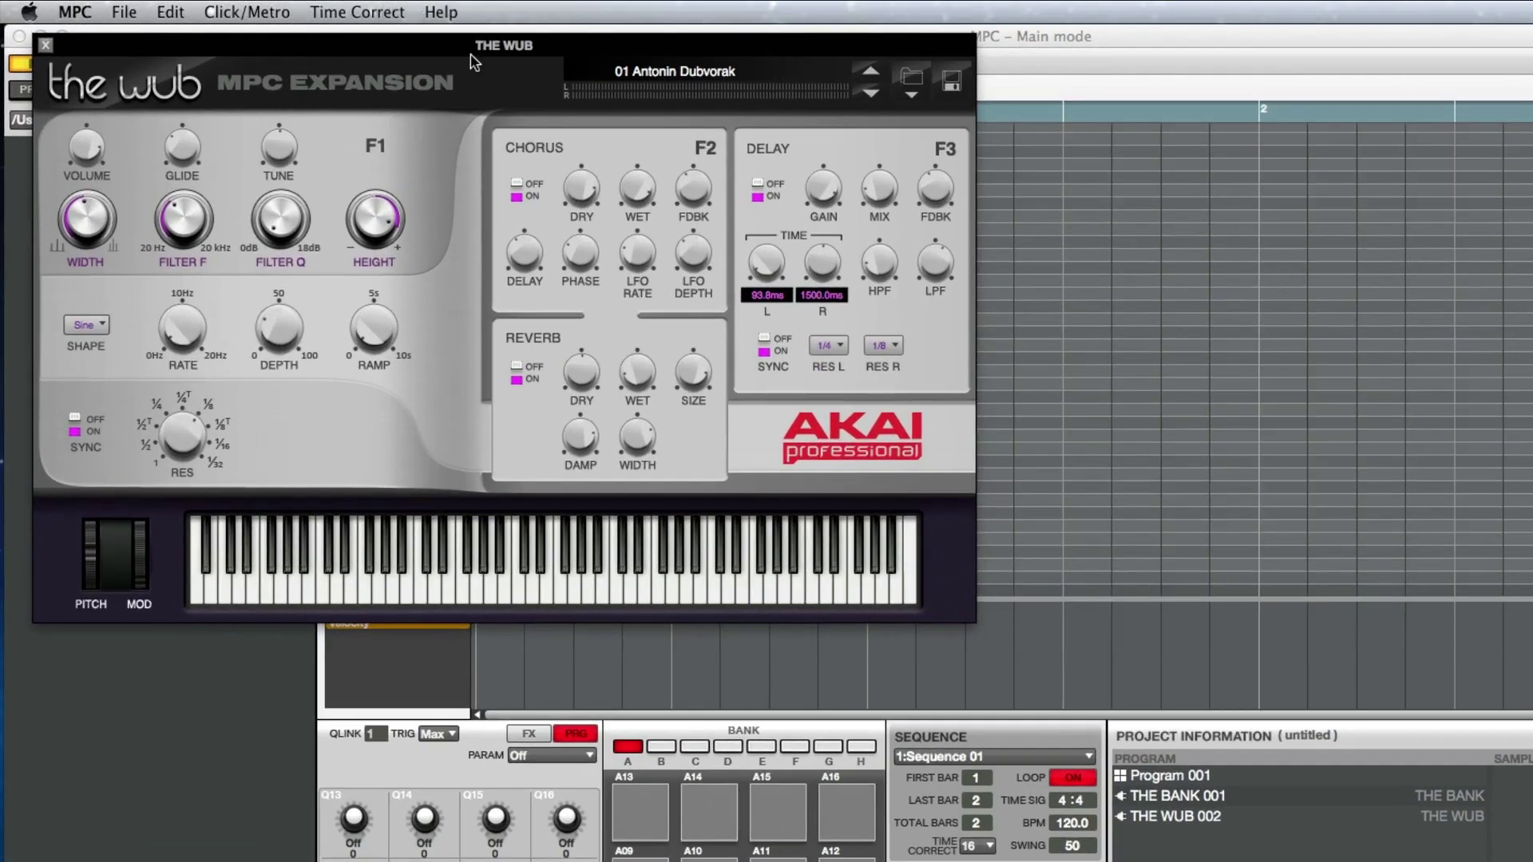
{"action": "left_click_drag", "start_coordinate": [355, 45], "coordinate": [622, 73]}
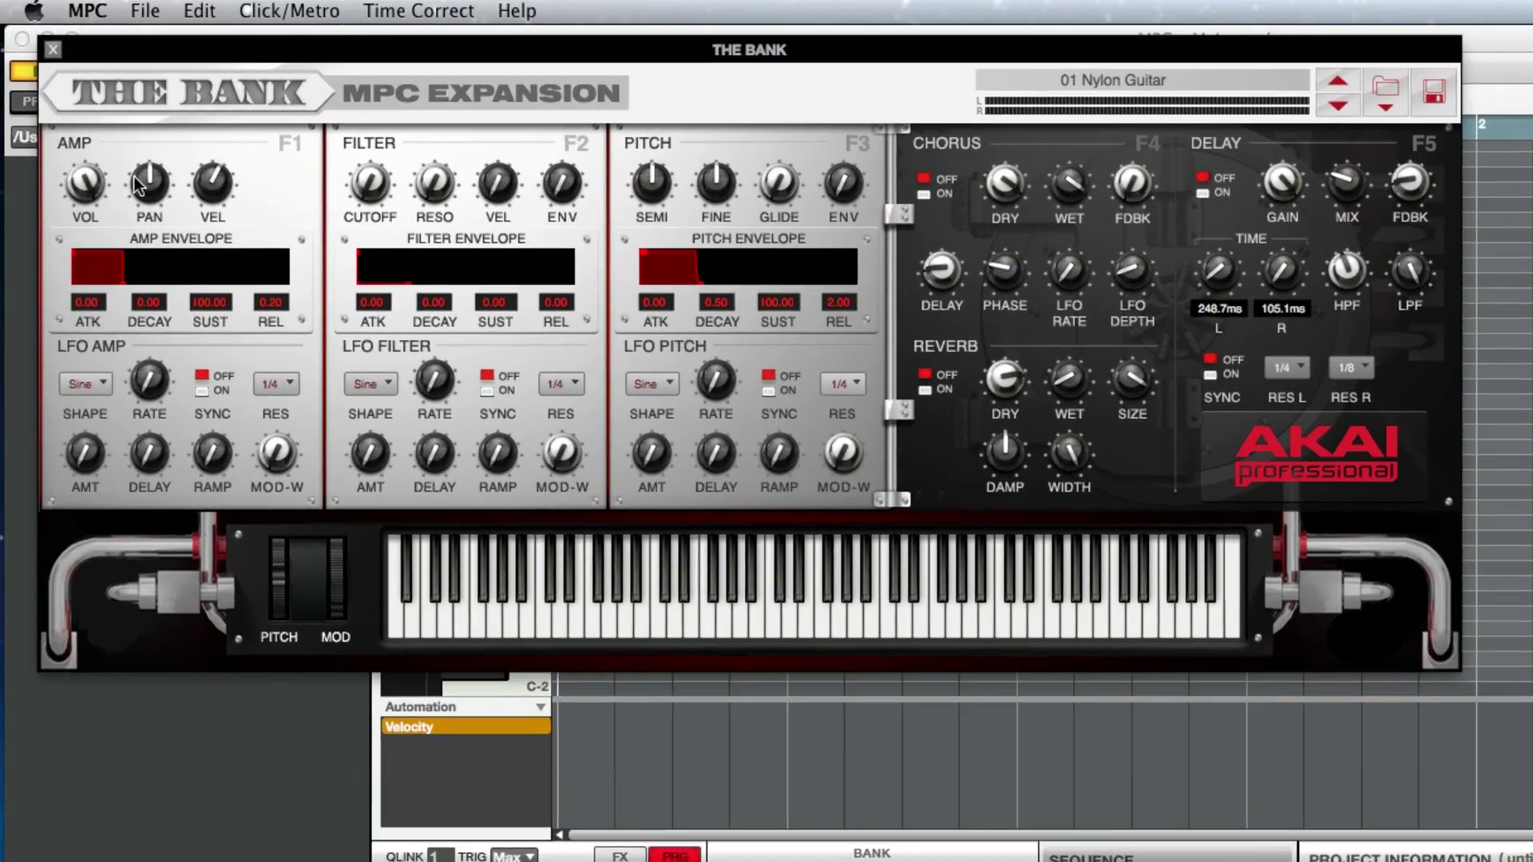
Adjust the filter cutoff and pitch semitone knobs in The Bank's plugin editor, and move its window aside.
{"action": "left_click", "coordinate": [144, 175]}
{"action": "left_click_drag", "start_coordinate": [366, 177], "coordinate": [366, 155]}
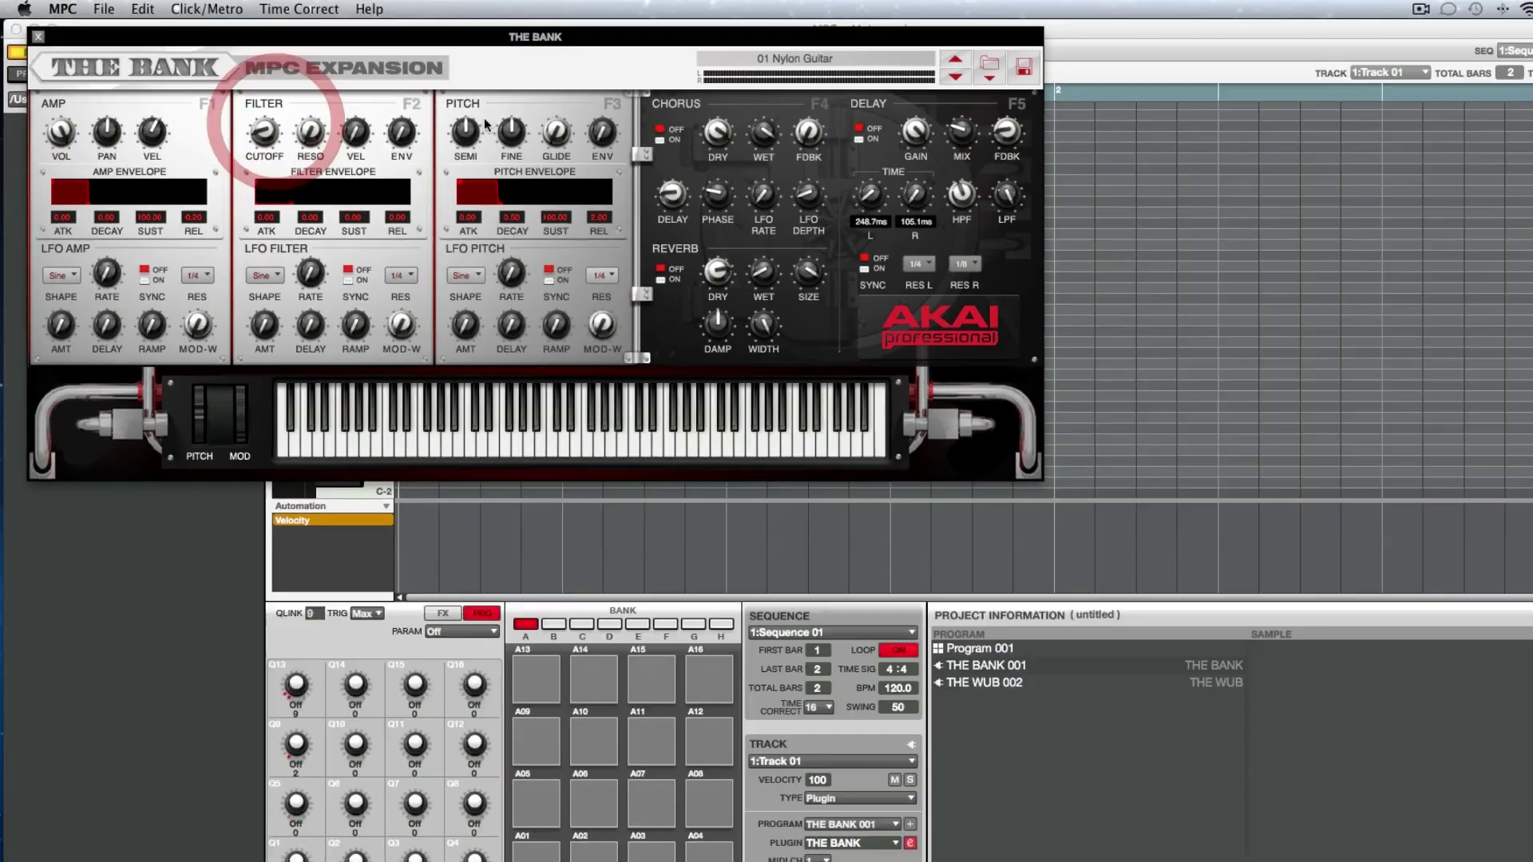
{"action": "left_click_drag", "start_coordinate": [652, 177], "coordinate": [652, 187]}
{"action": "left_click_drag", "start_coordinate": [403, 48], "coordinate": [780, 212]}
{"action": "left_click", "coordinate": [471, 76]}
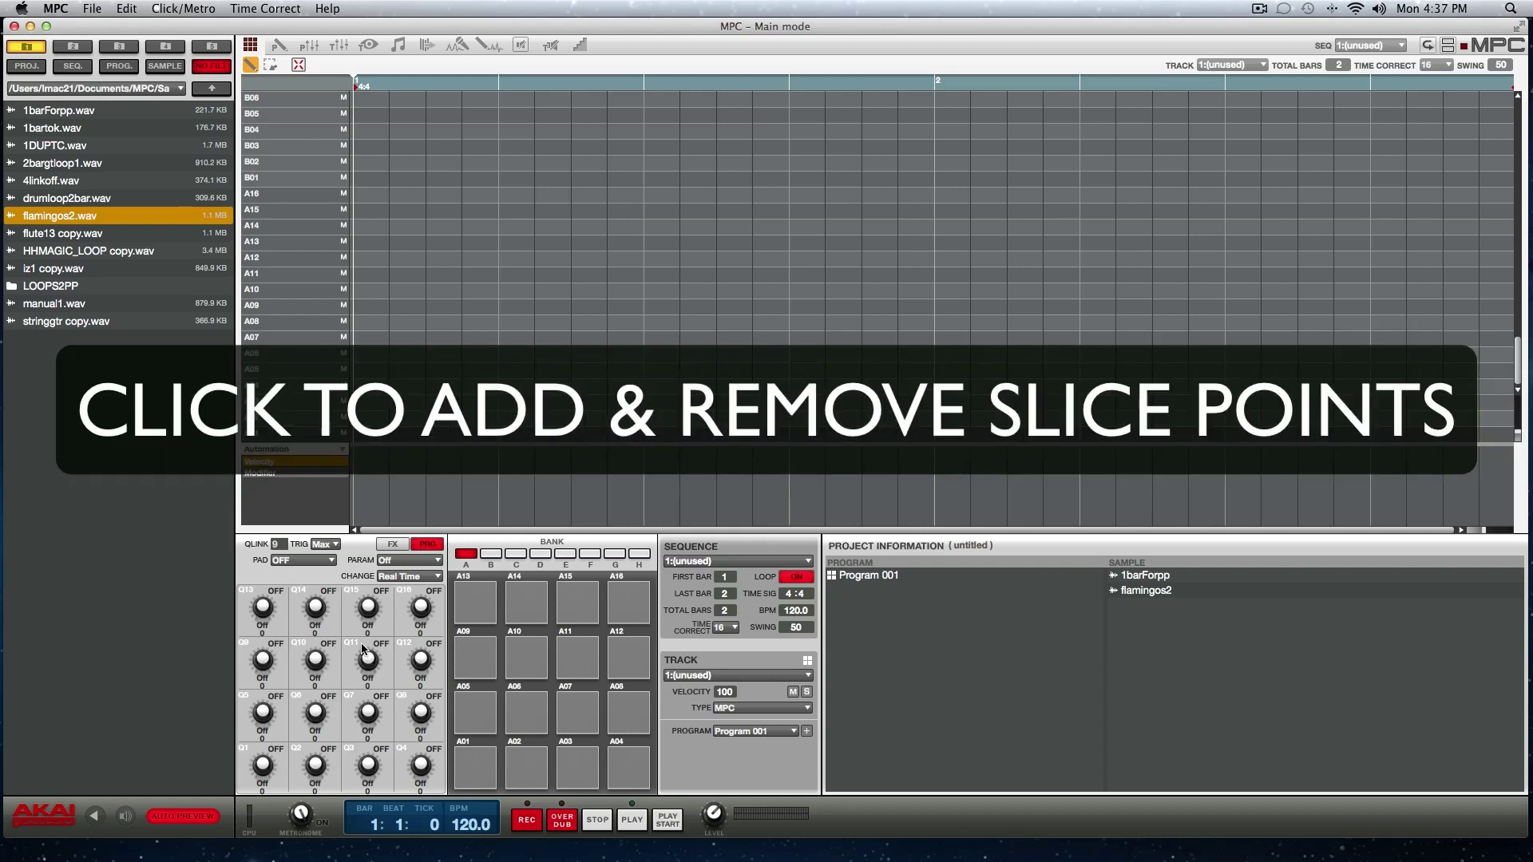
Open the 1barForpp sample in the sample editor and set its edit mode to Chop.
{"action": "left_click", "coordinate": [496, 45]}
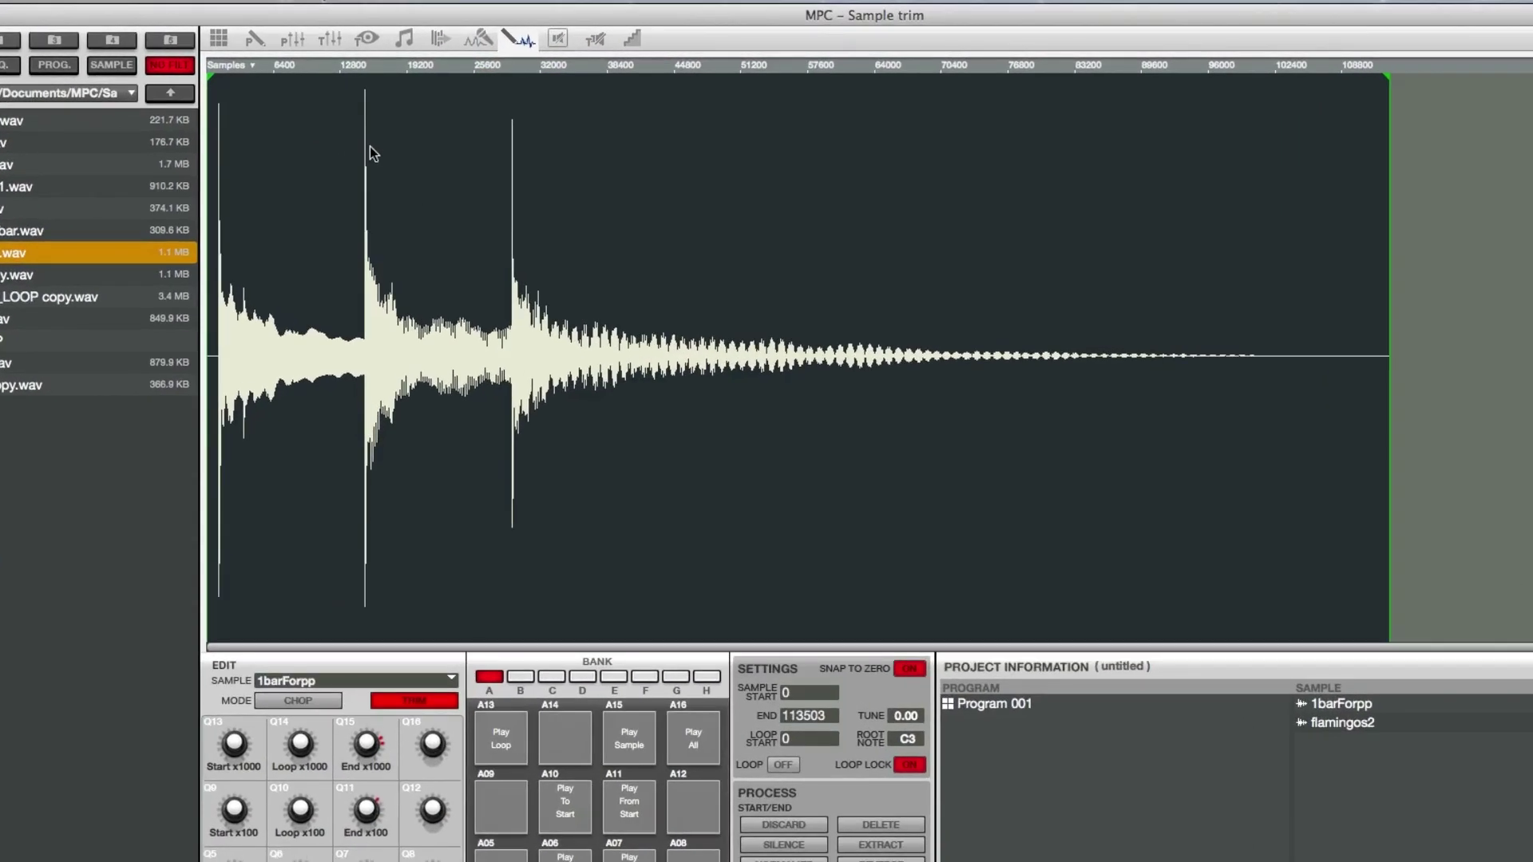
{"action": "left_click", "coordinate": [370, 150]}
{"action": "left_click", "coordinate": [828, 140]}
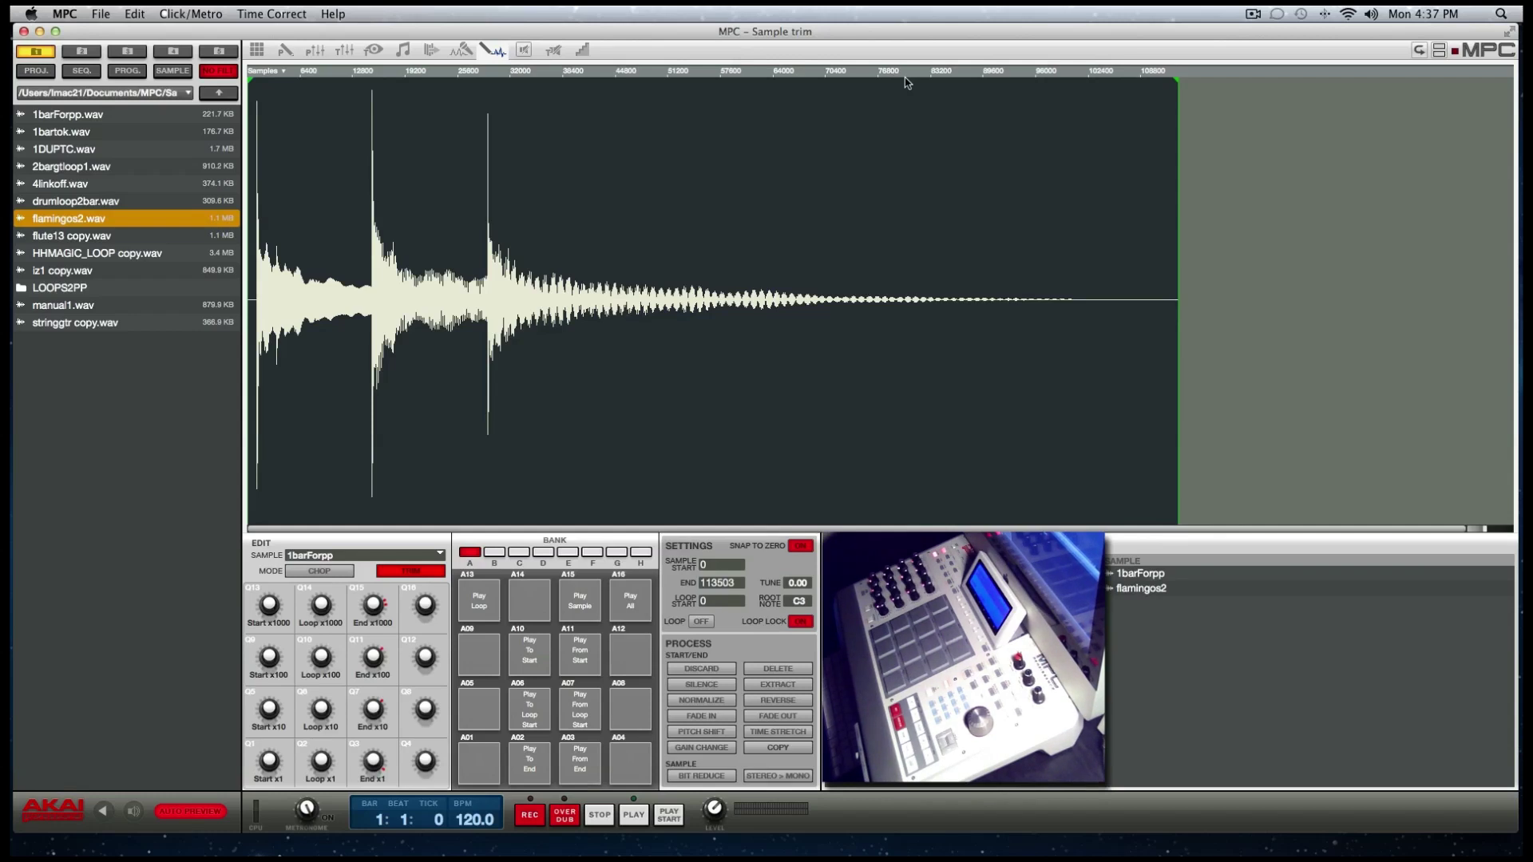
{"action": "left_click", "coordinate": [321, 572]}
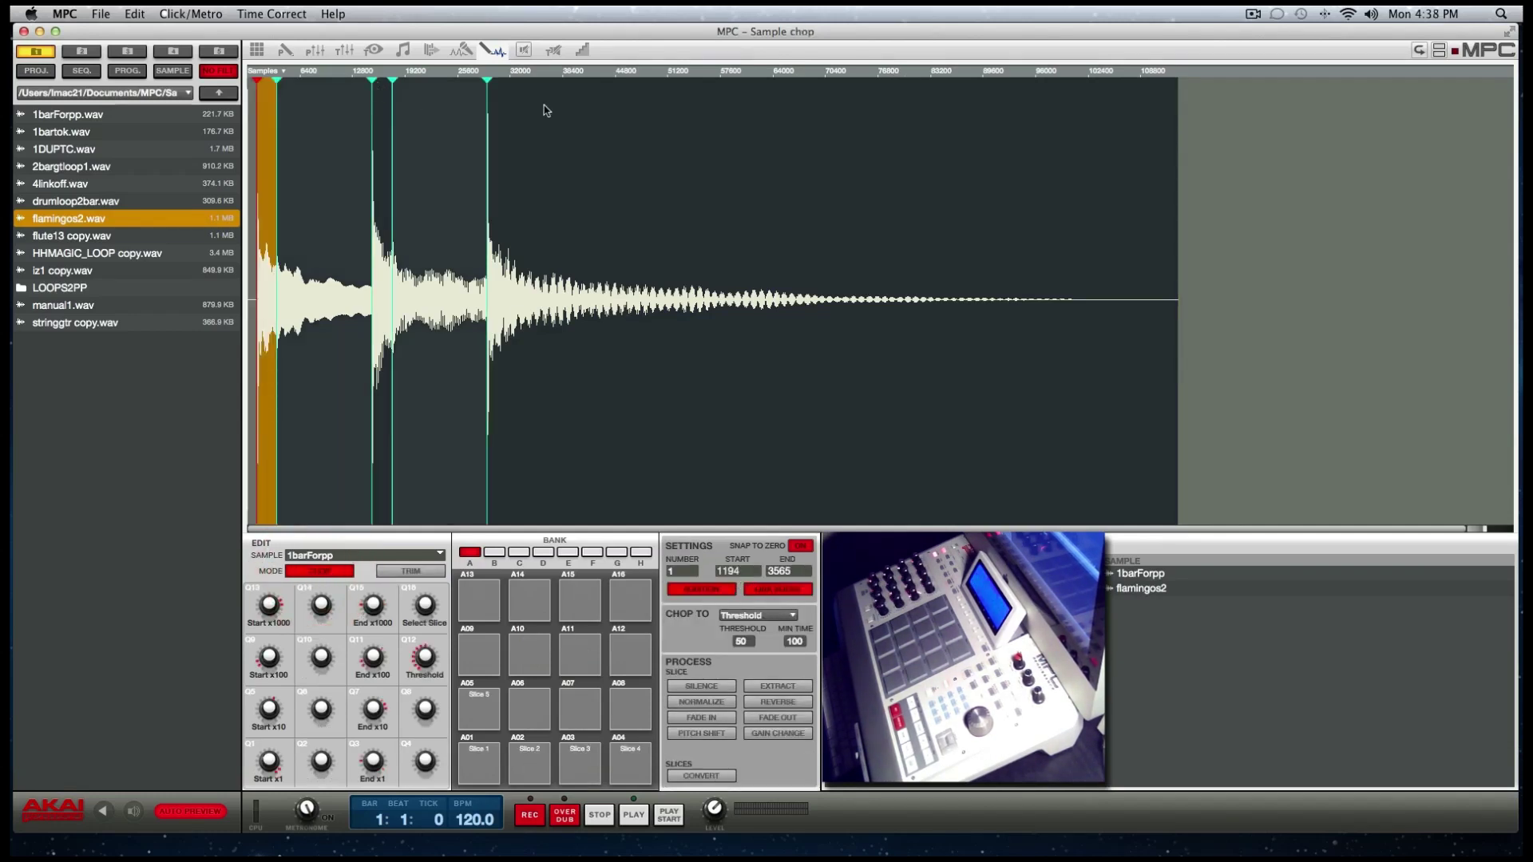
Add a slice point in the decaying tail near sample 55000 and remove the slice point at the third hit.
{"action": "left_click", "coordinate": [716, 88]}
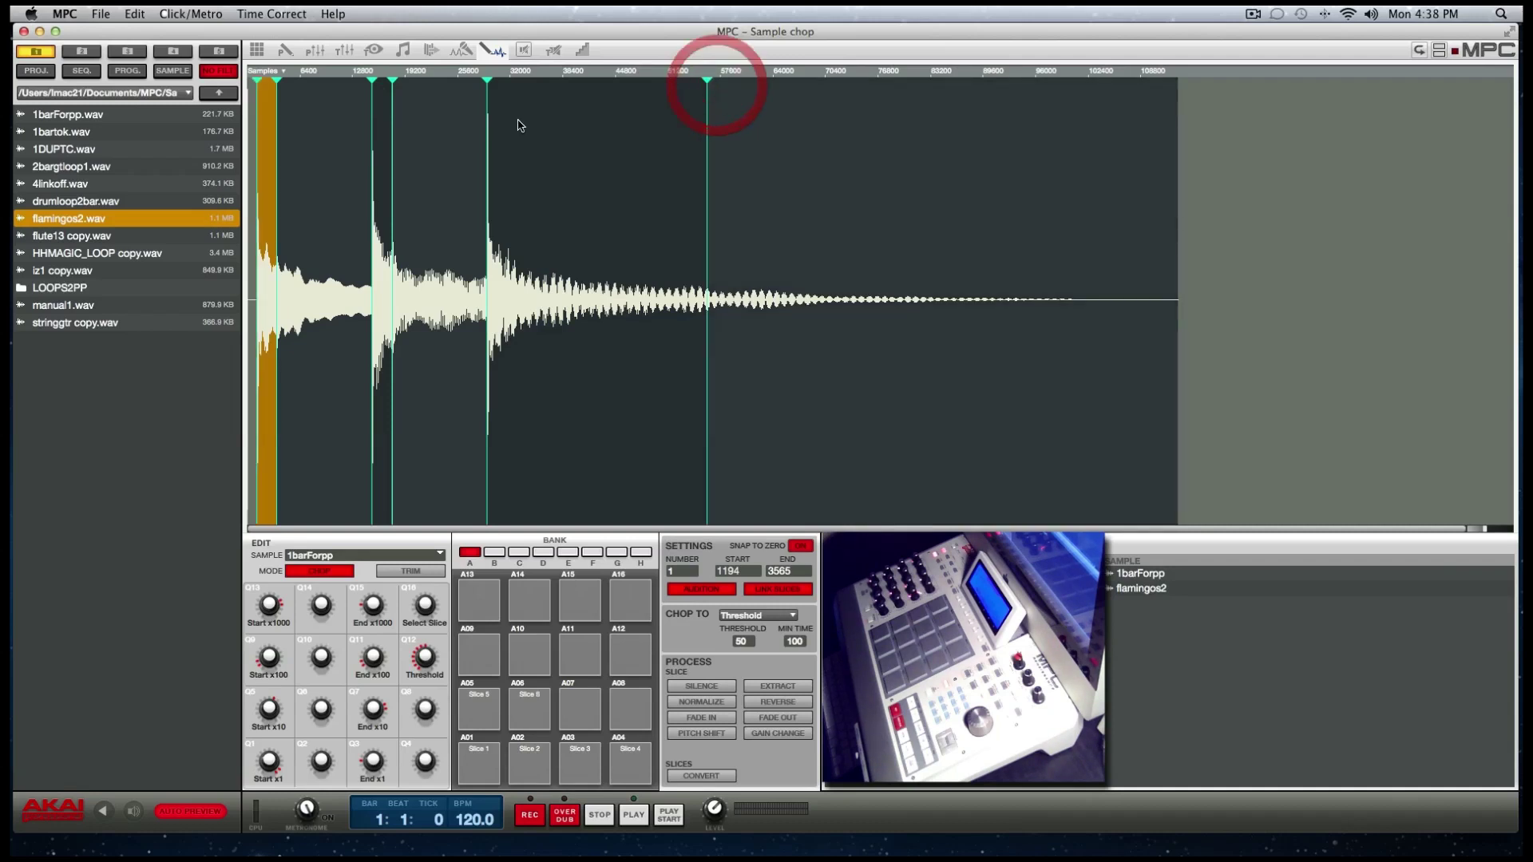
{"action": "left_click", "coordinate": [489, 81]}
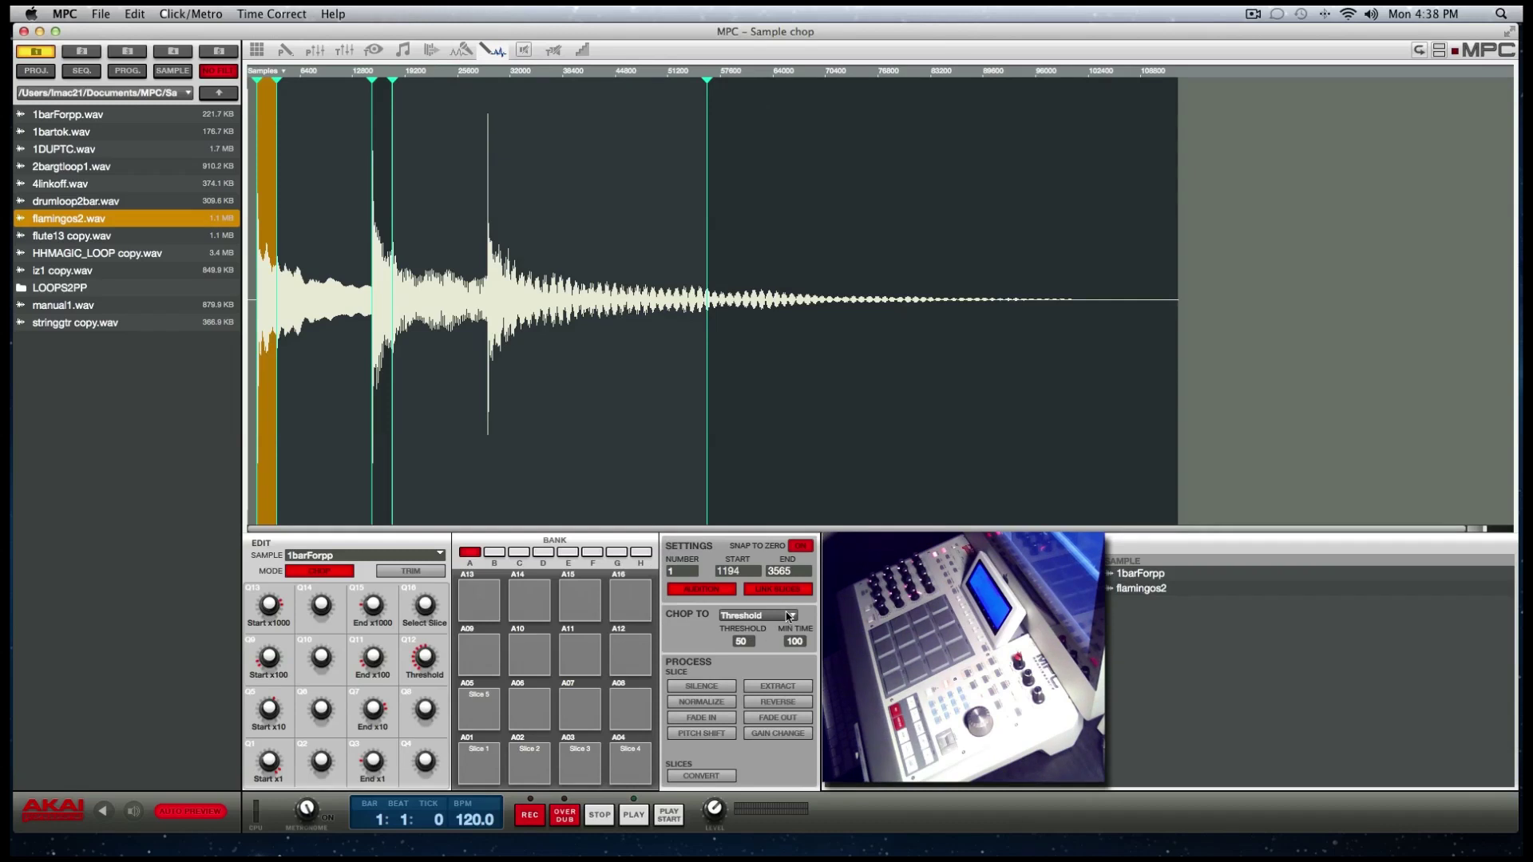
Set the chop method to Regions and manually add slice points at the second and third hits of the waveform.
{"action": "left_click", "coordinate": [784, 612]}
{"action": "left_click", "coordinate": [770, 640]}
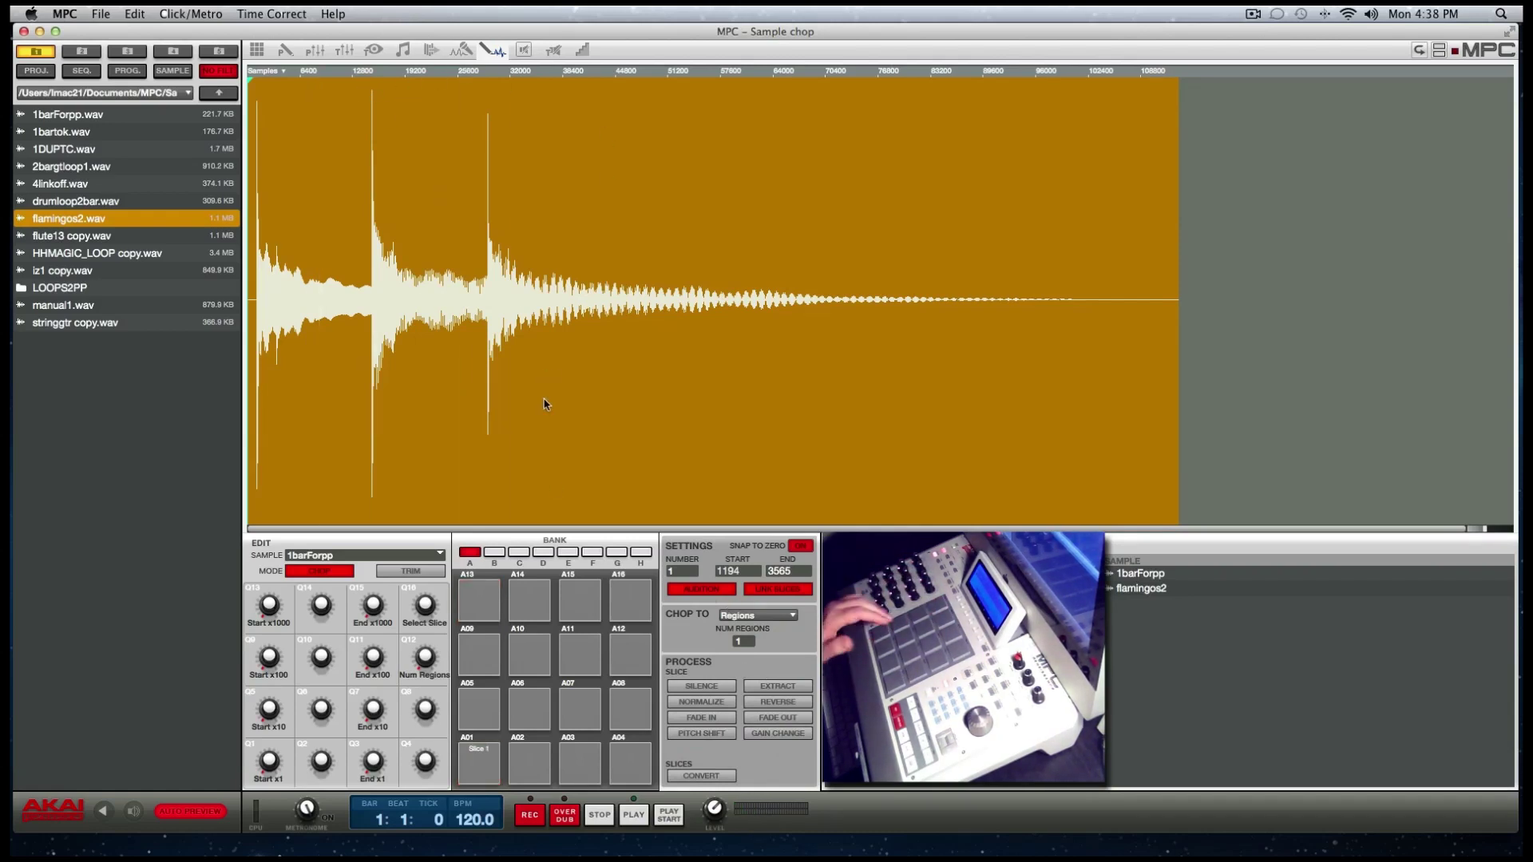
{"action": "left_click", "coordinate": [367, 83]}
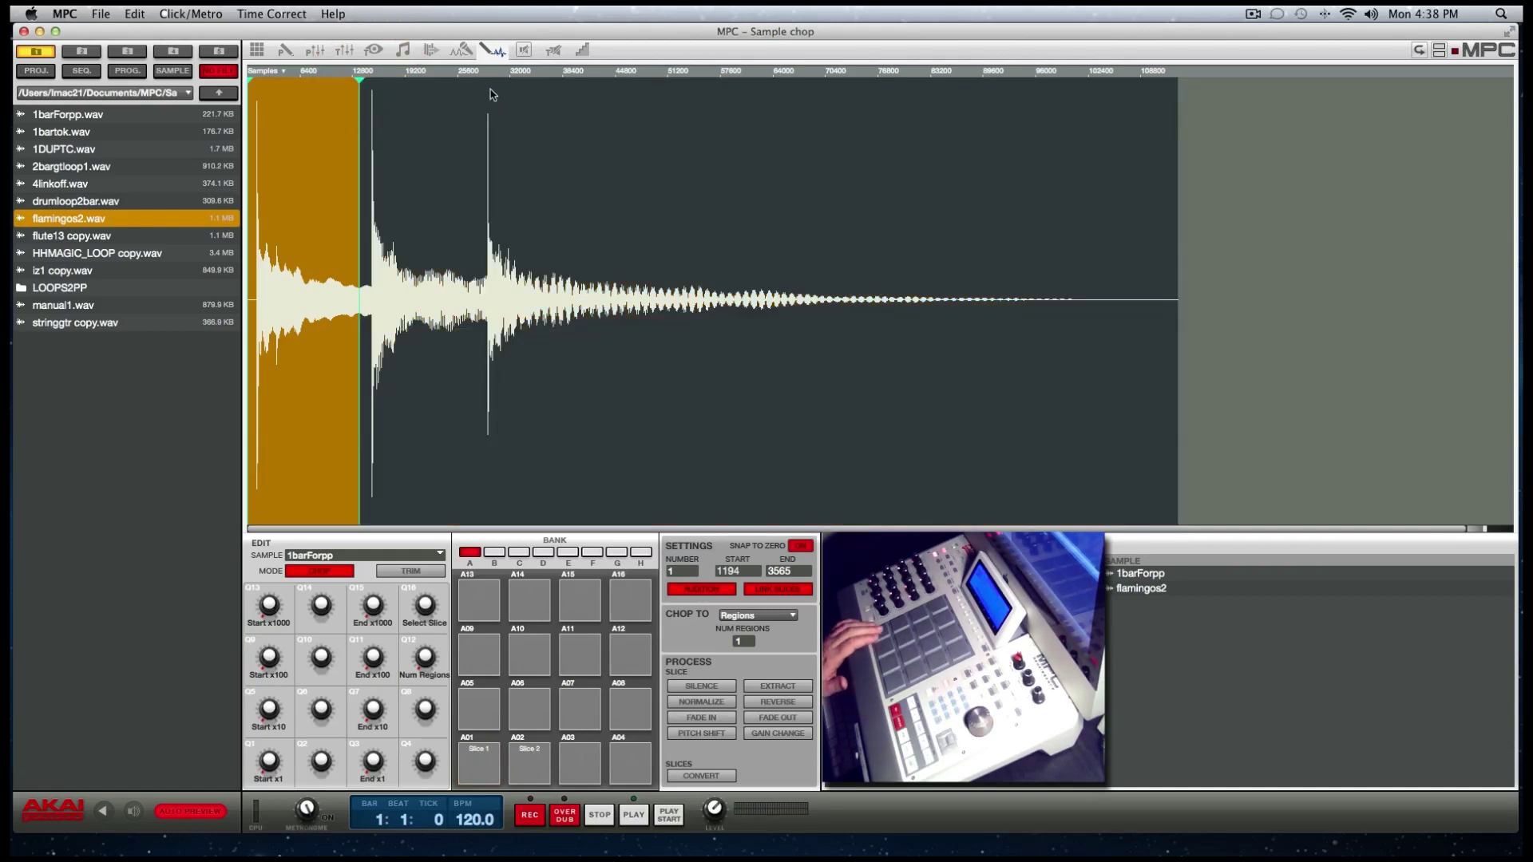
{"action": "left_click", "coordinate": [483, 85]}
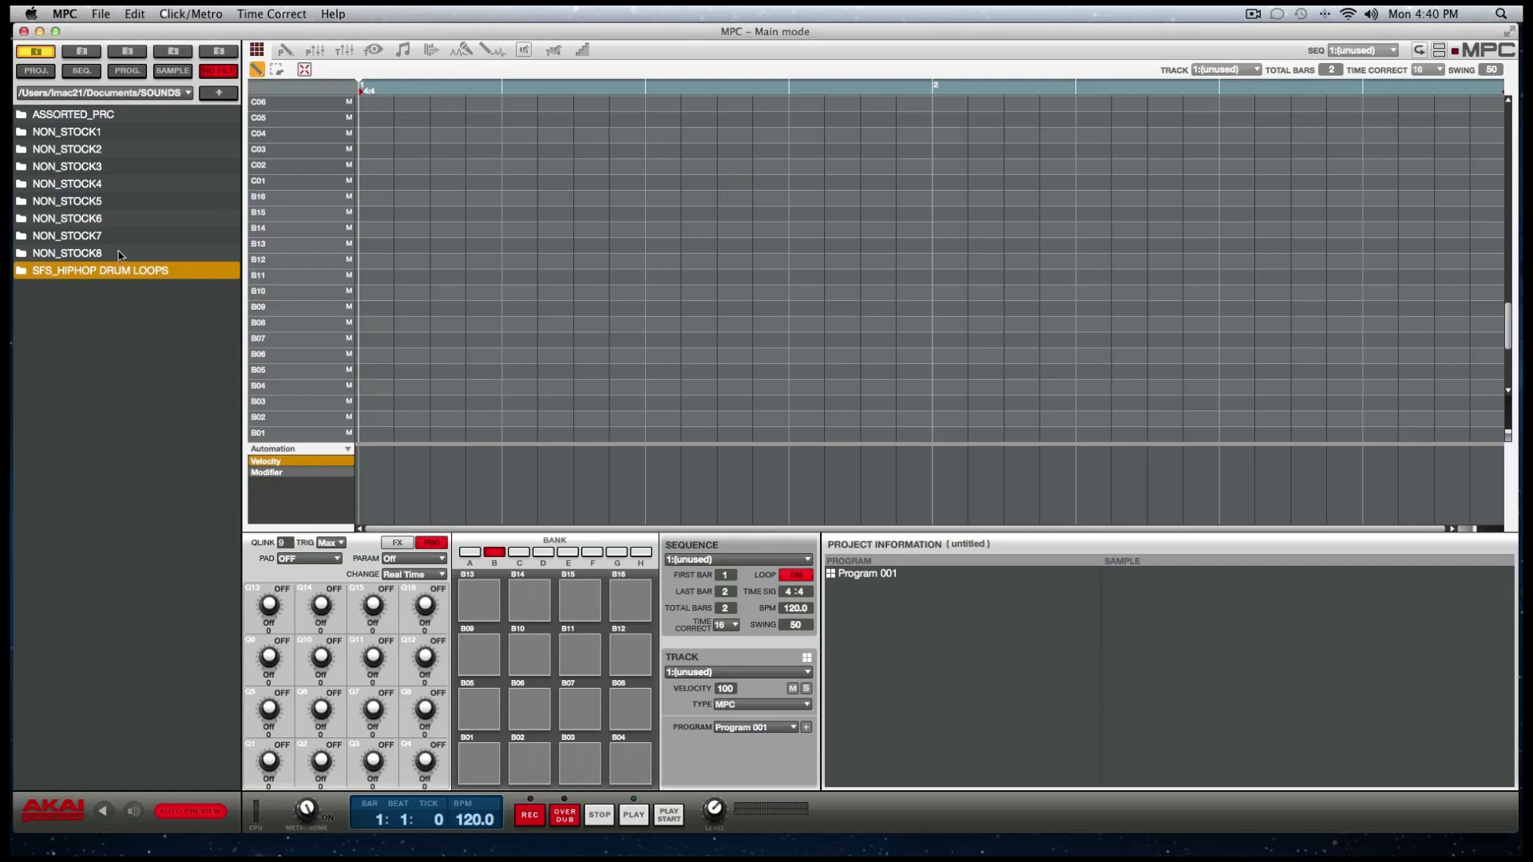
Browse the SFS_HIPHOP DRUM LOOPS folder using the program, project and no-filter views, and return to its parent folder.
{"action": "double_click", "coordinate": [64, 273]}
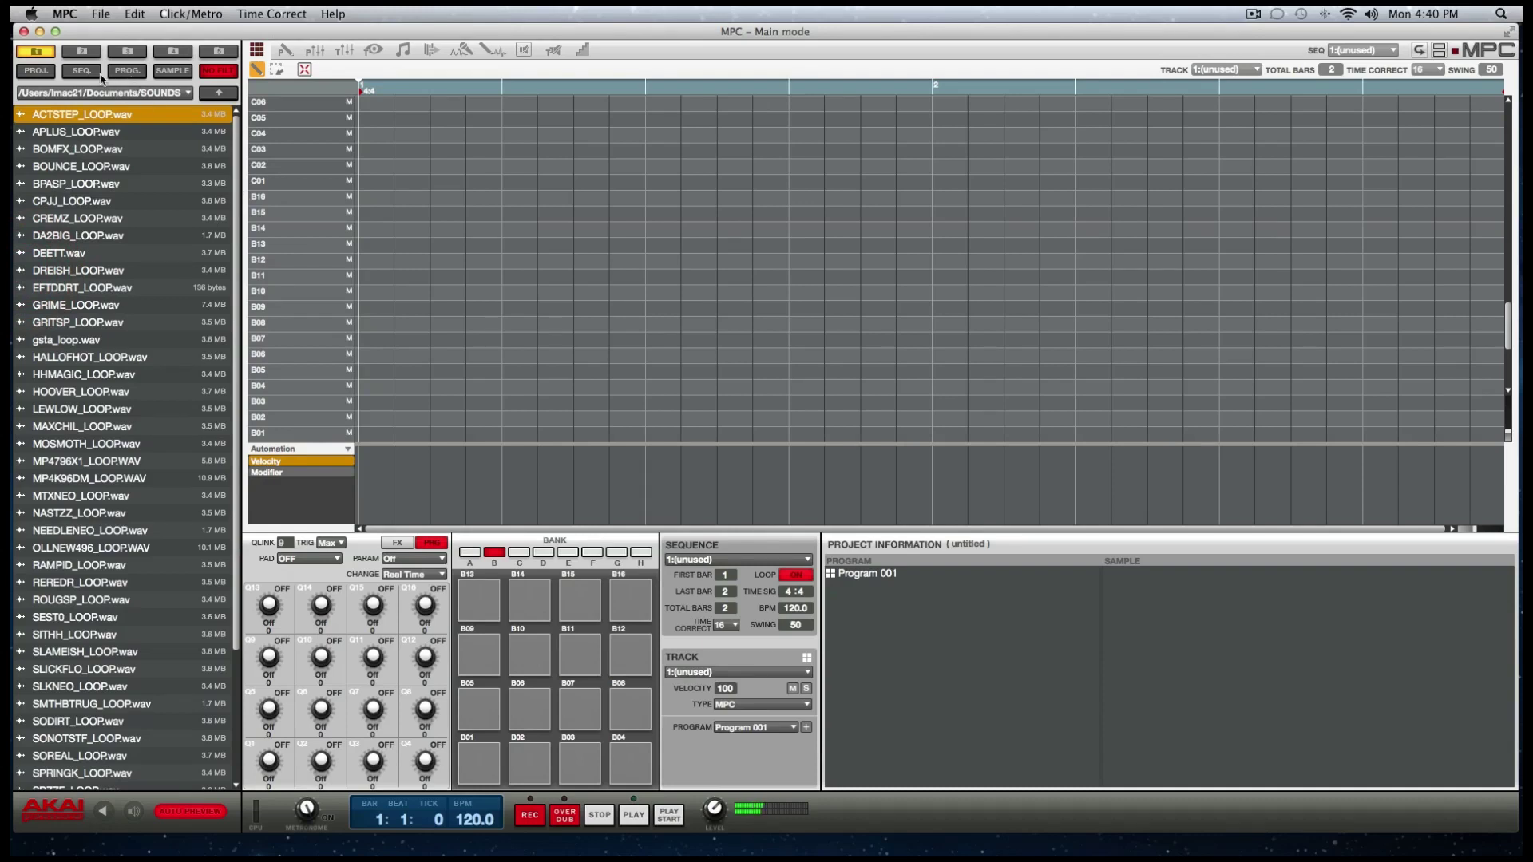
{"action": "left_click", "coordinate": [126, 71]}
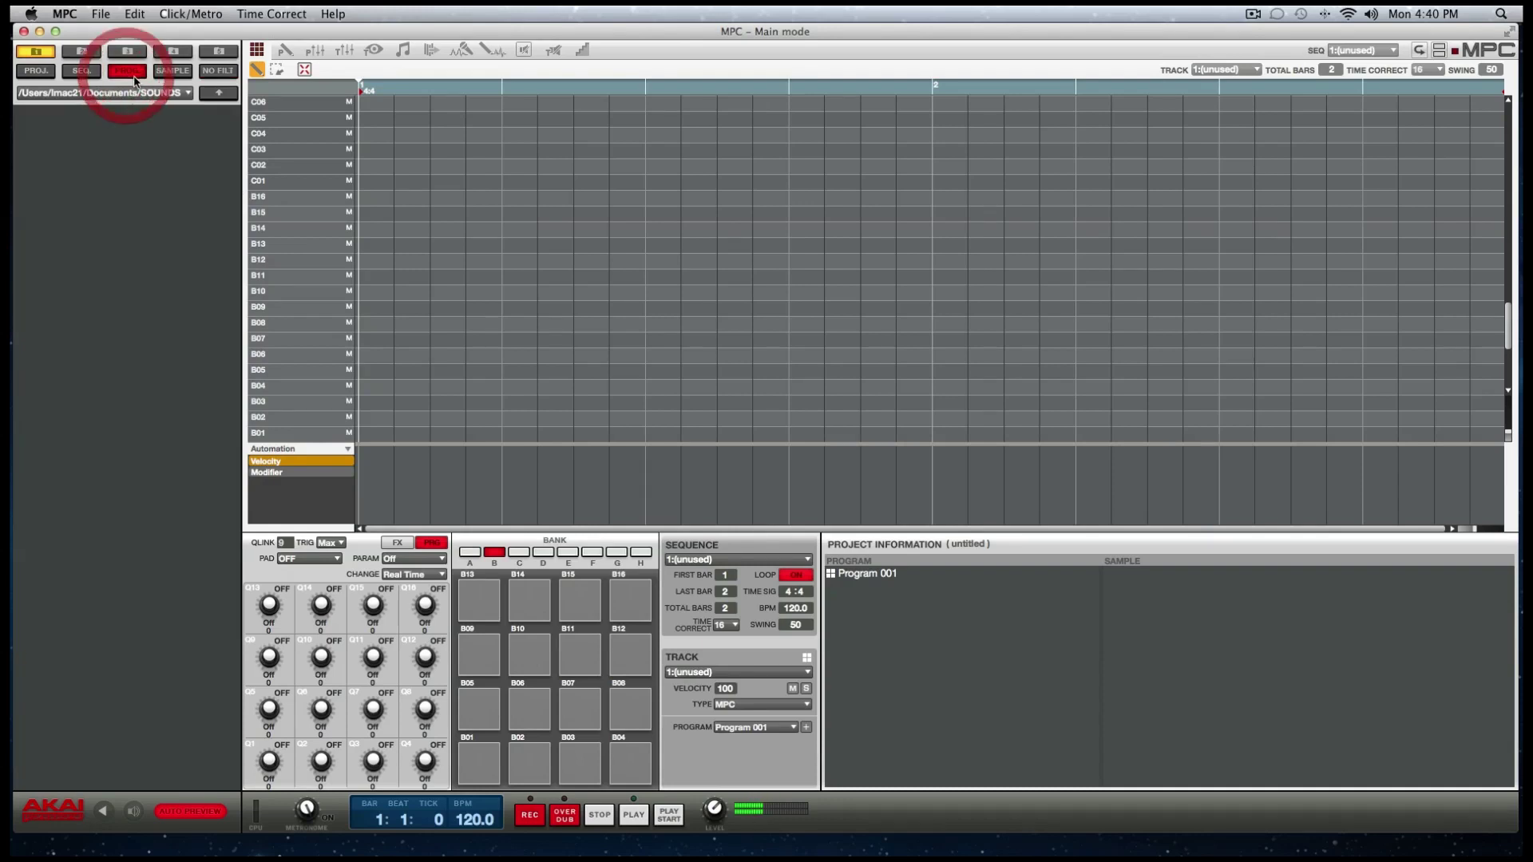
{"action": "left_click", "coordinate": [40, 72]}
{"action": "left_click", "coordinate": [218, 71]}
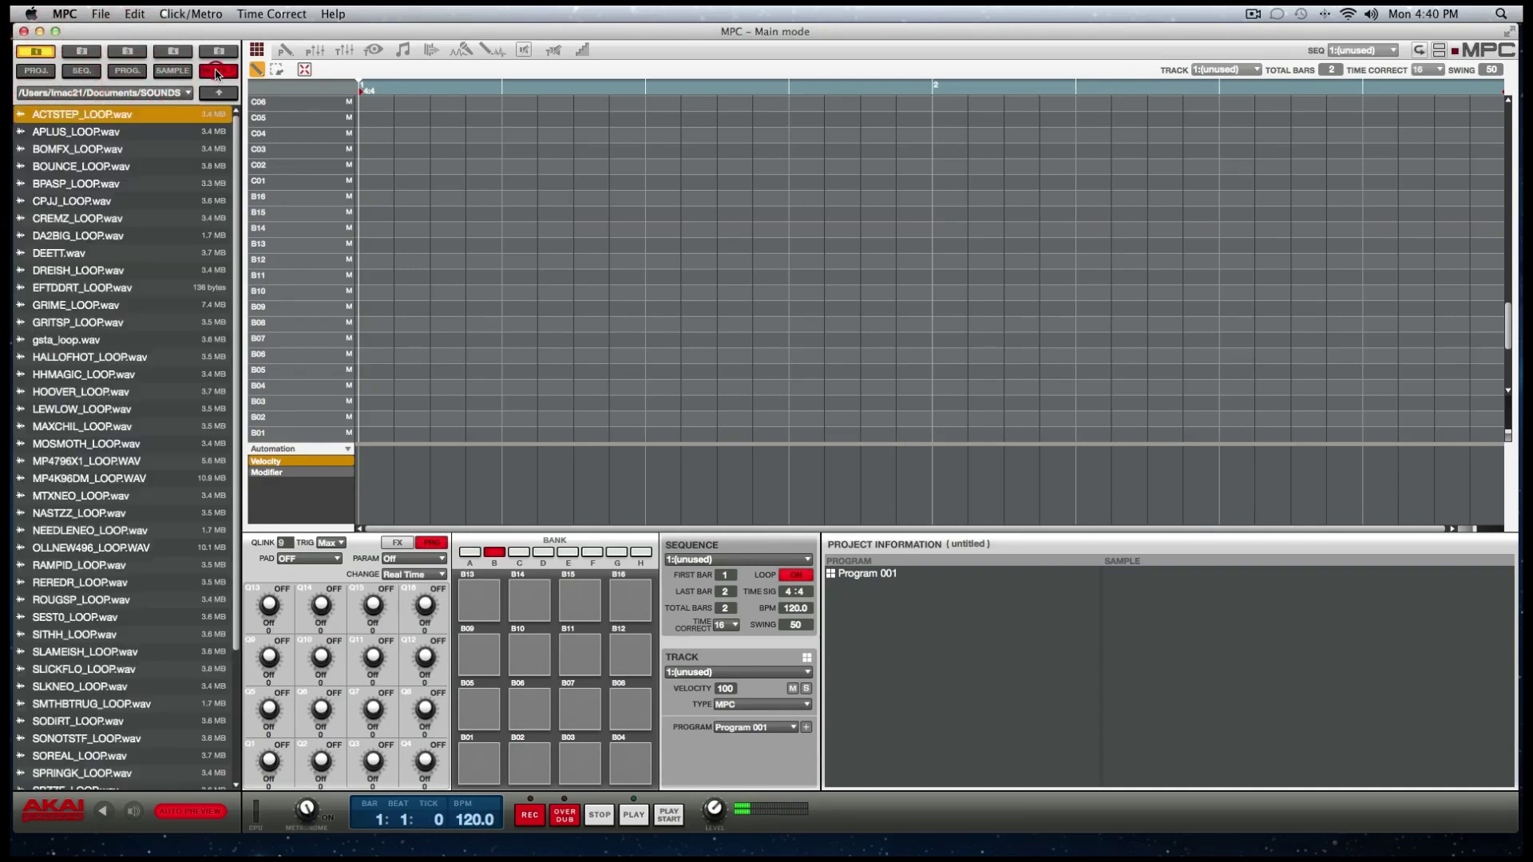
{"action": "left_click", "coordinate": [218, 94]}
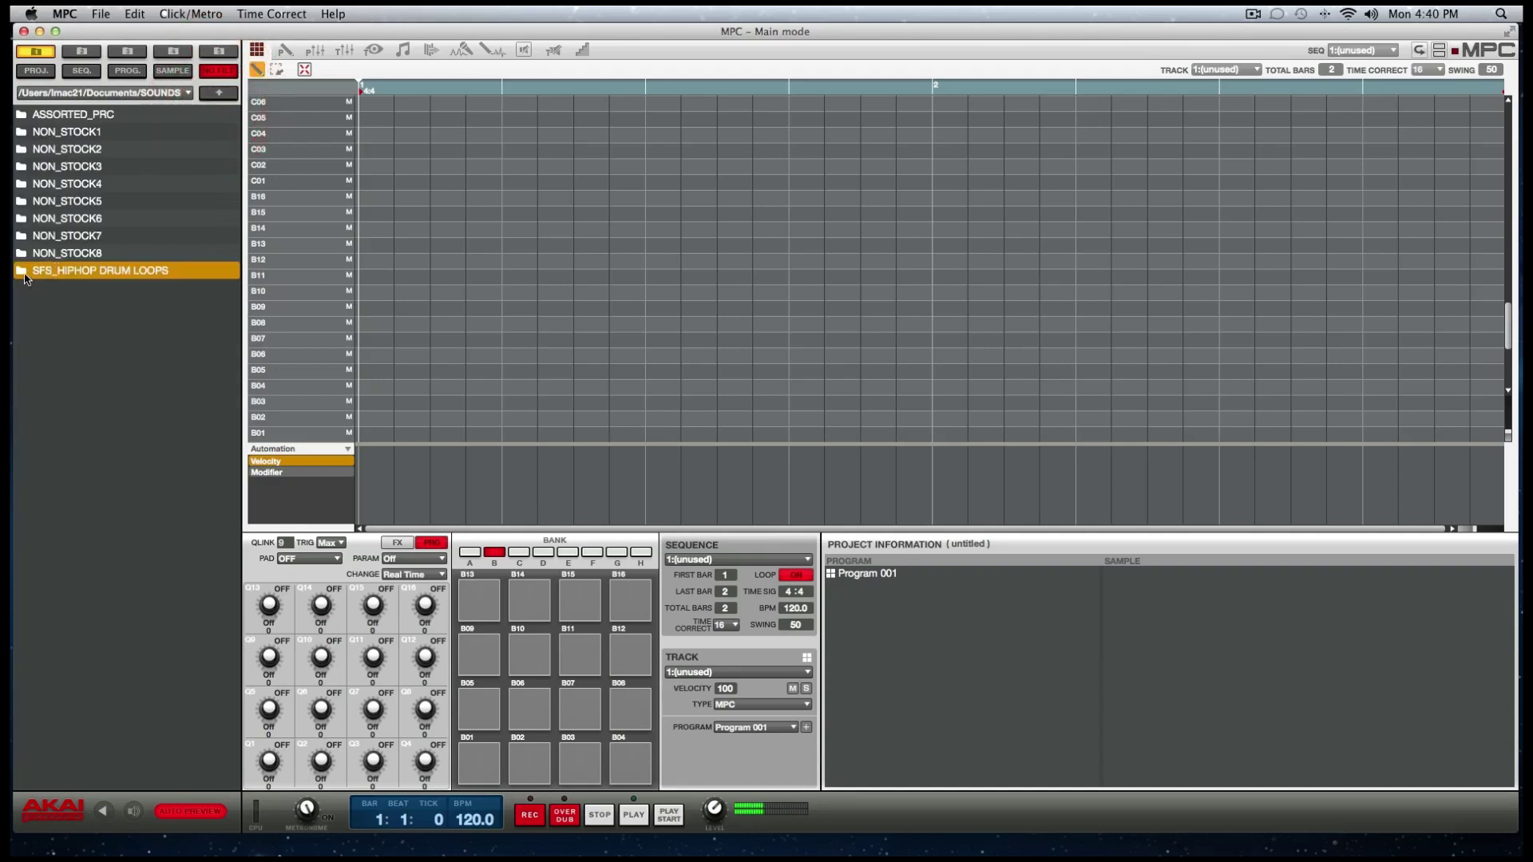
Load the whole SFS_HIPHOP DRUM LOOPS folder onto consecutive pads starting at B16, and check pad banks C to F.
{"action": "left_click_drag", "start_coordinate": [27, 278], "coordinate": [630, 608]}
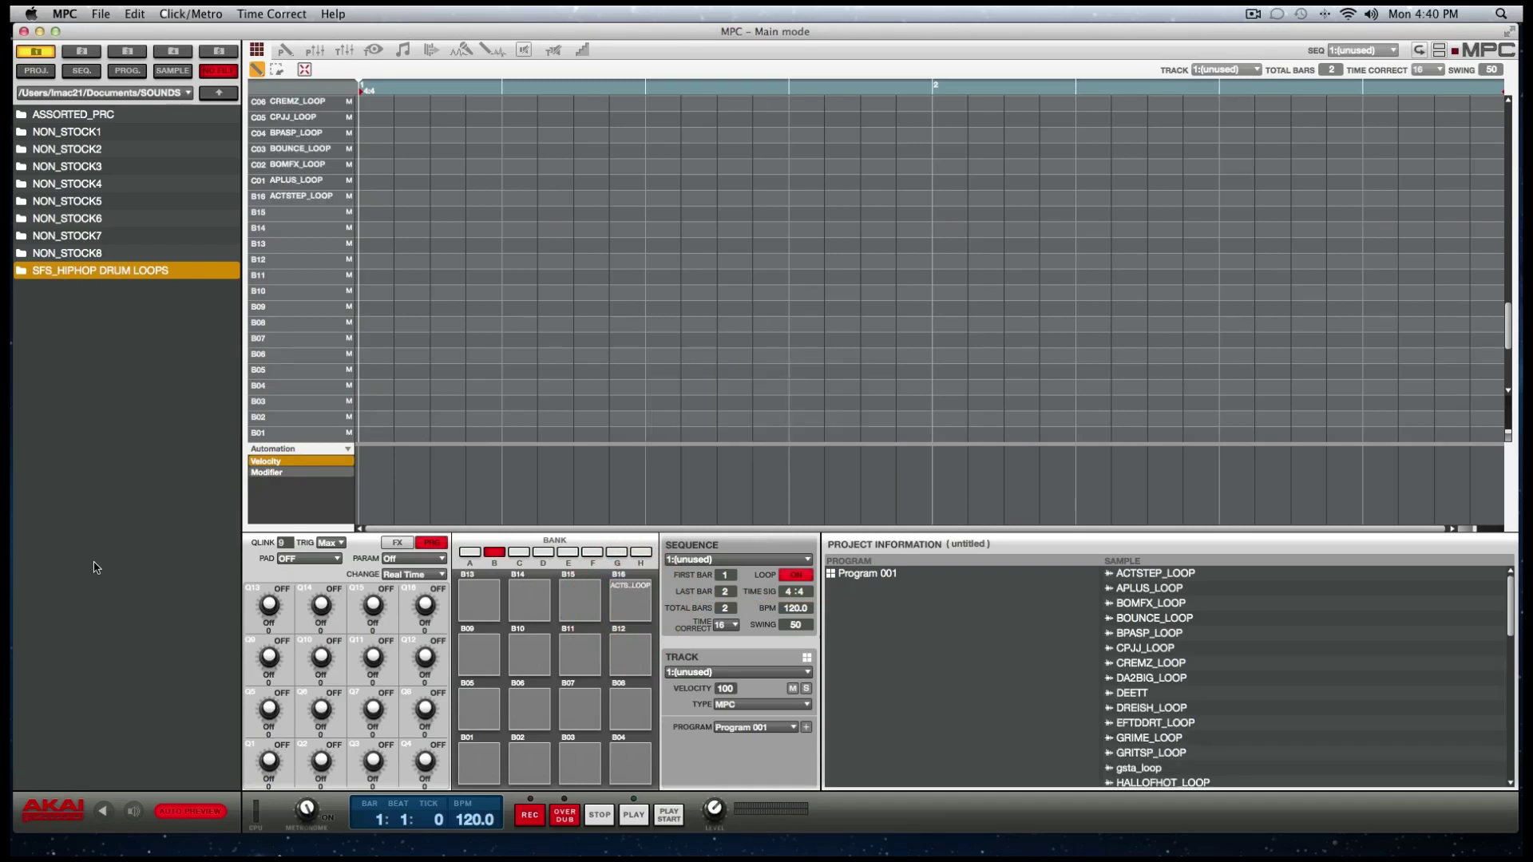
{"action": "left_click", "coordinate": [519, 552]}
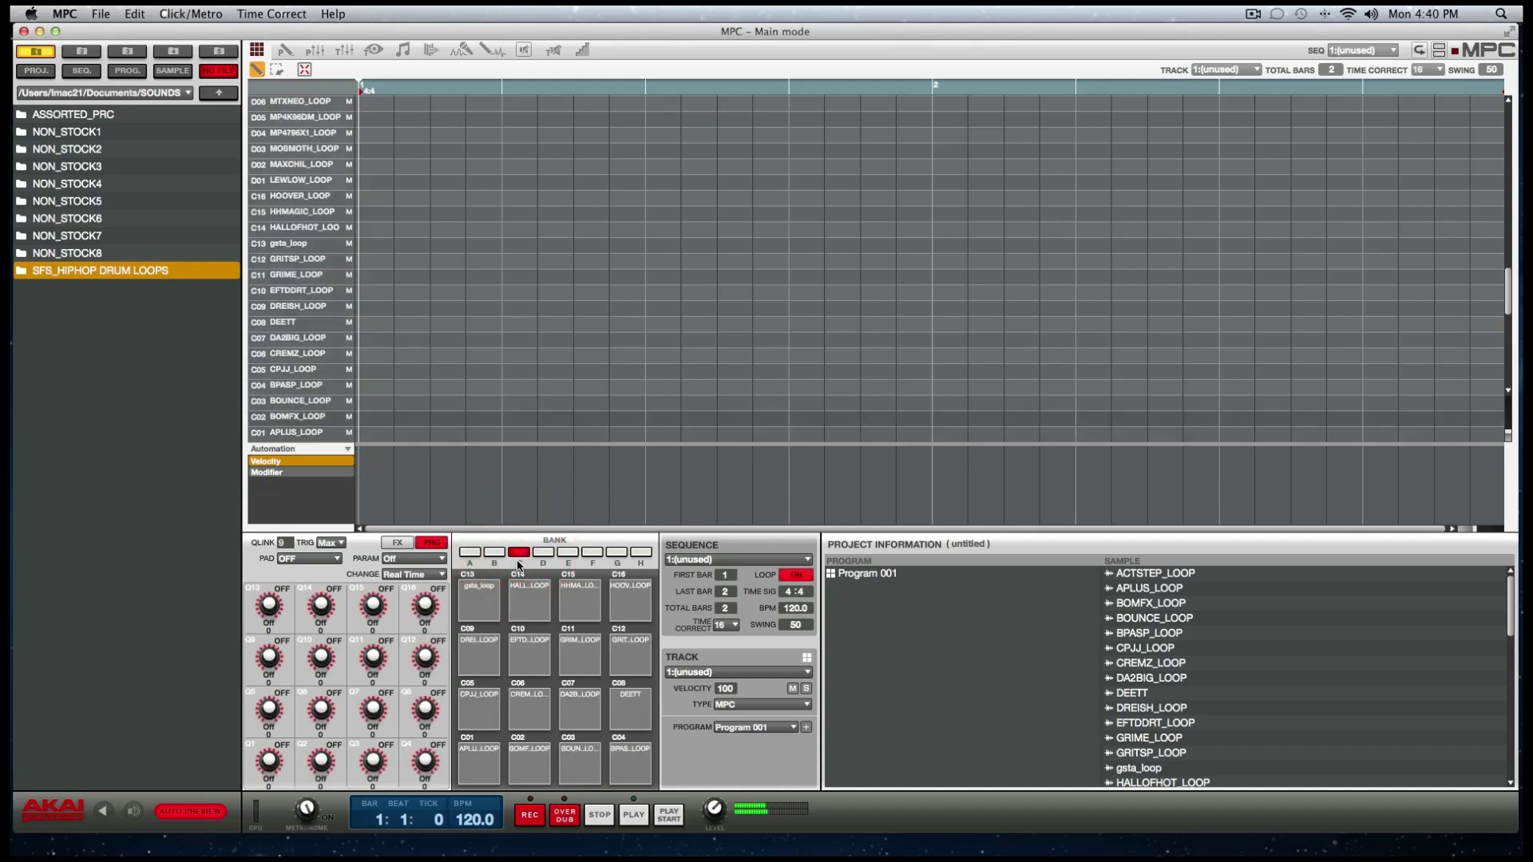
{"action": "left_click", "coordinate": [544, 552]}
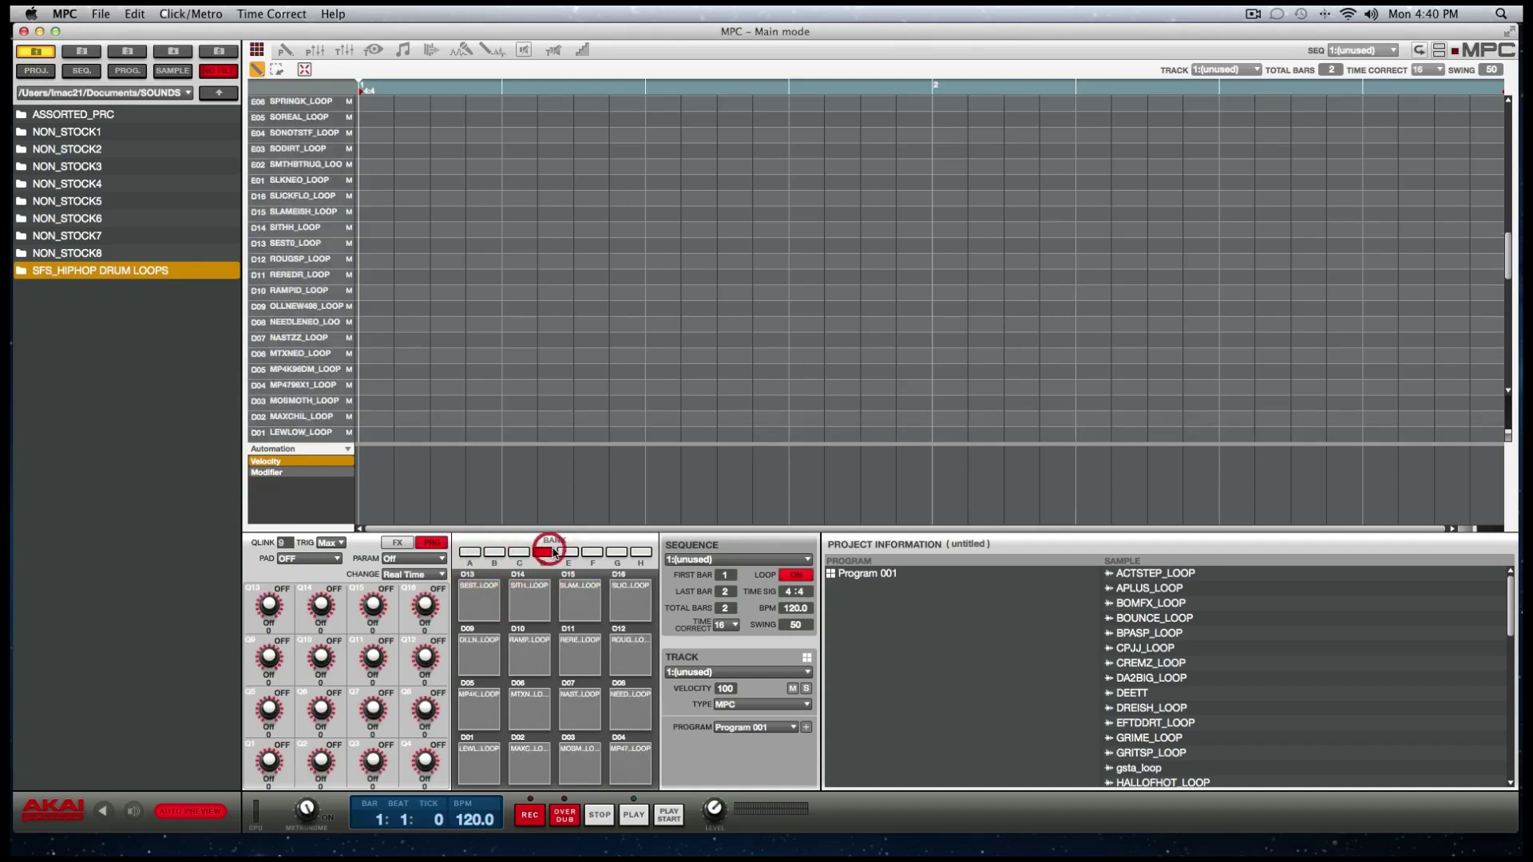
{"action": "left_click", "coordinate": [576, 553]}
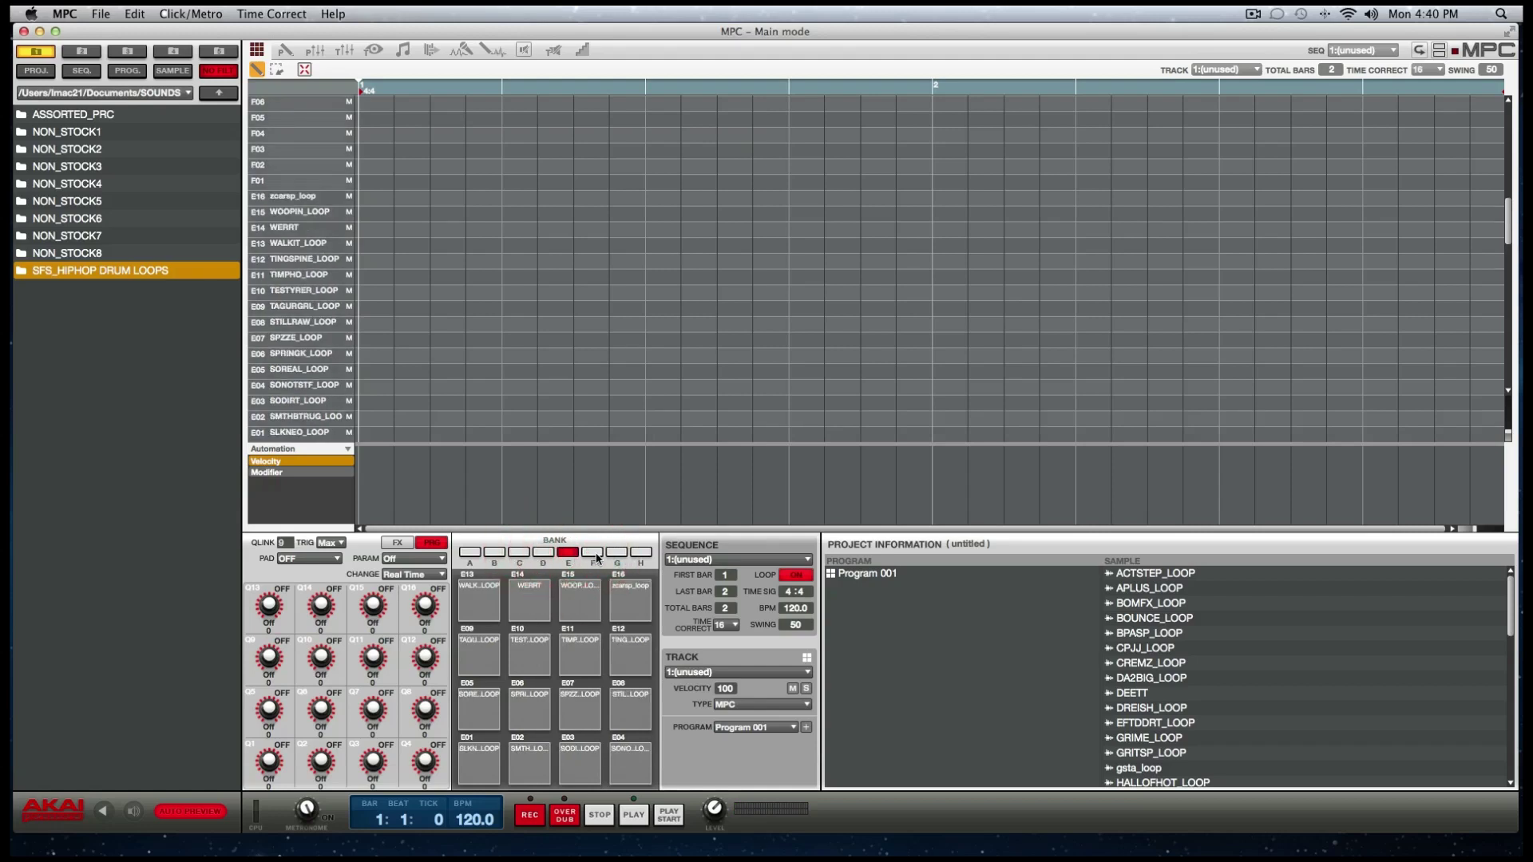
{"action": "left_click", "coordinate": [596, 554]}
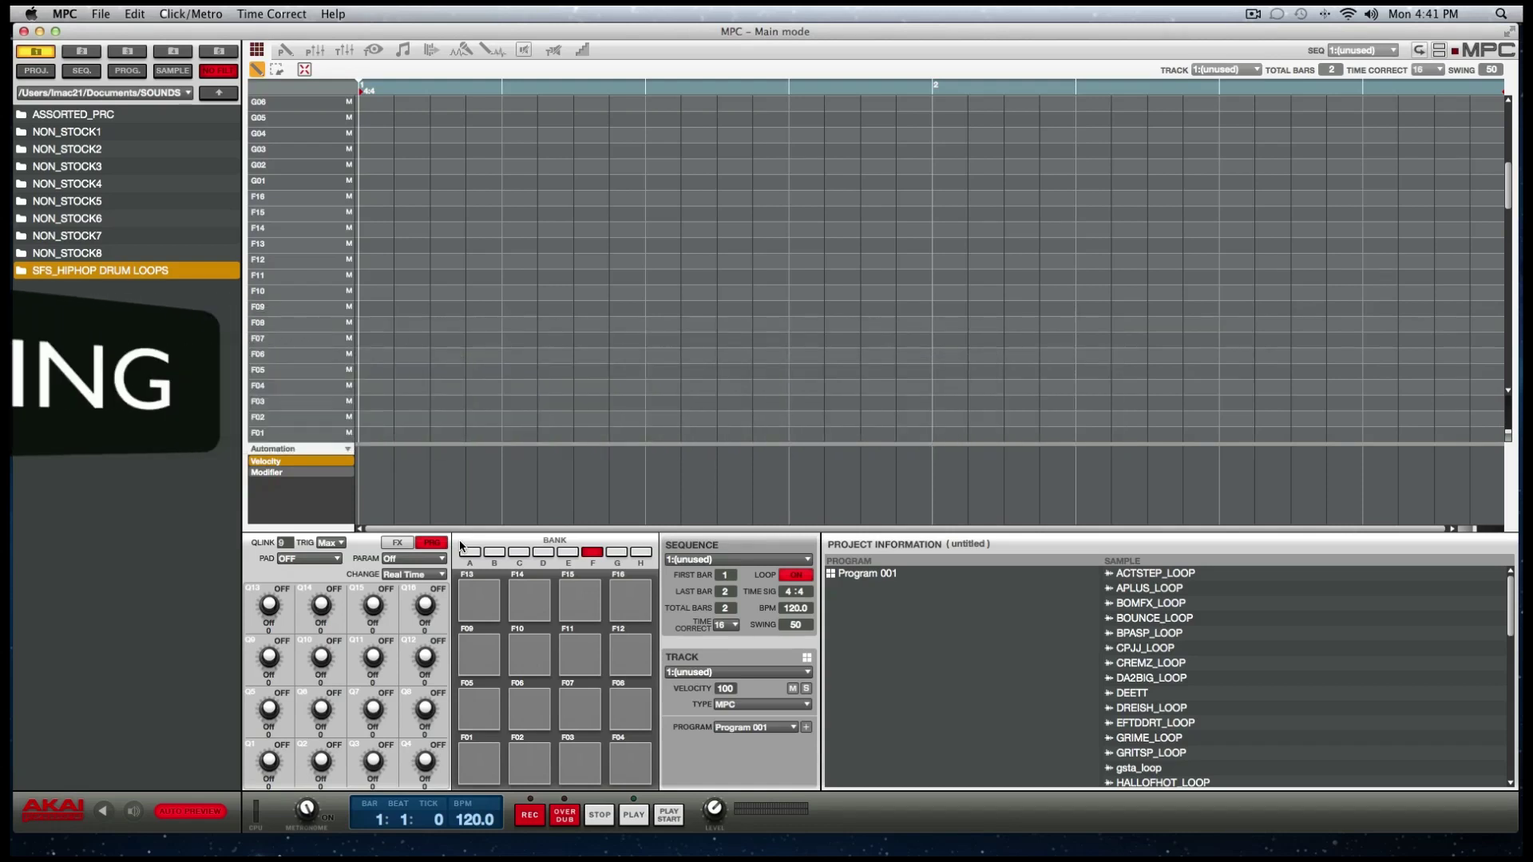
Set the Sampling Bit Depth to 24 in the Other section of the preferences and accept the settings.
{"action": "left_click", "coordinate": [64, 14]}
{"action": "left_click", "coordinate": [89, 72]}
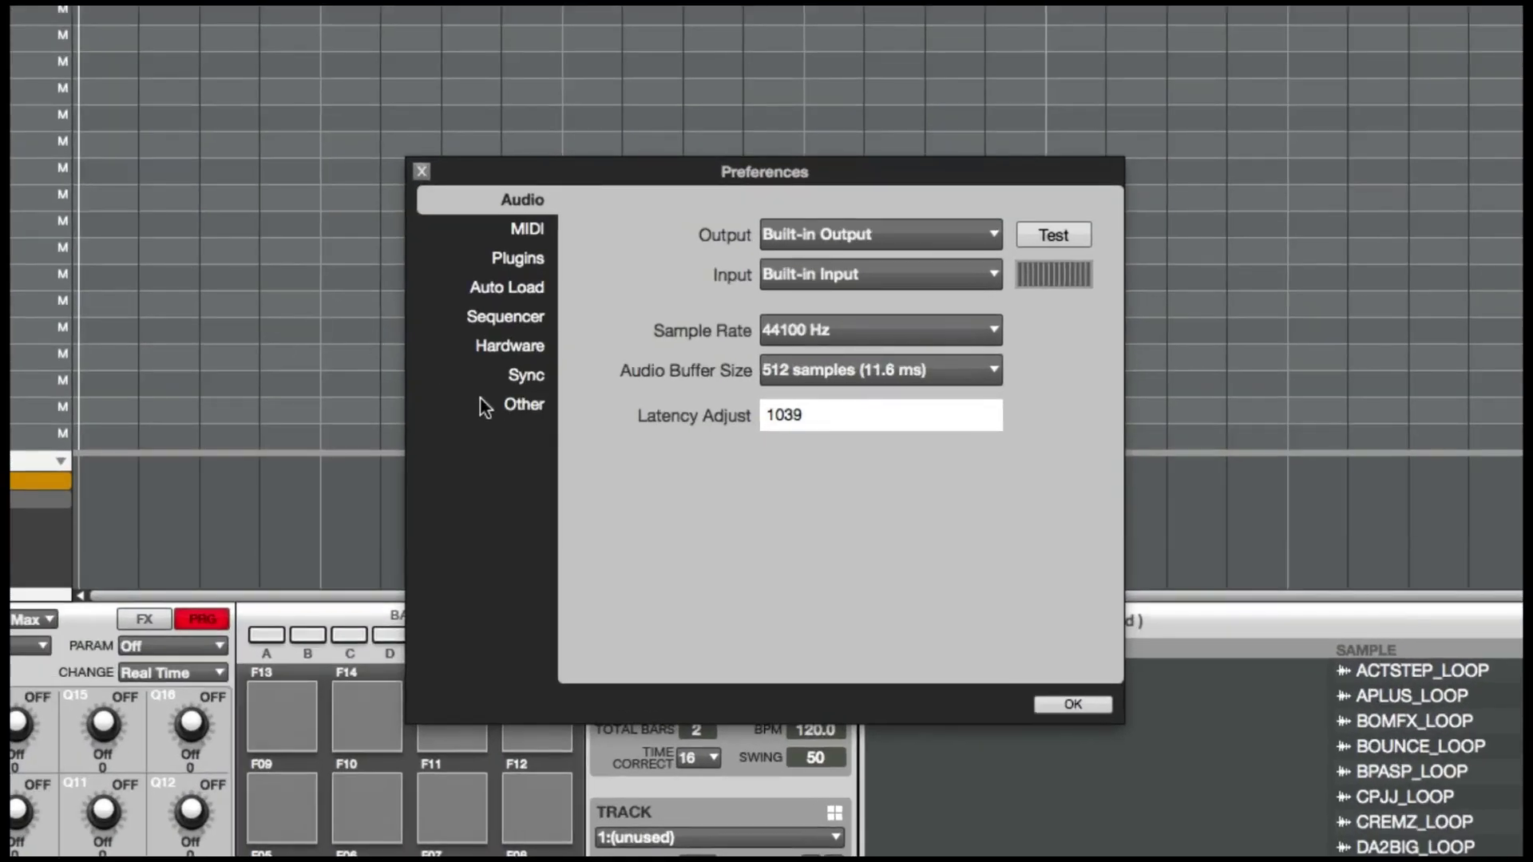
{"action": "left_click", "coordinate": [510, 400]}
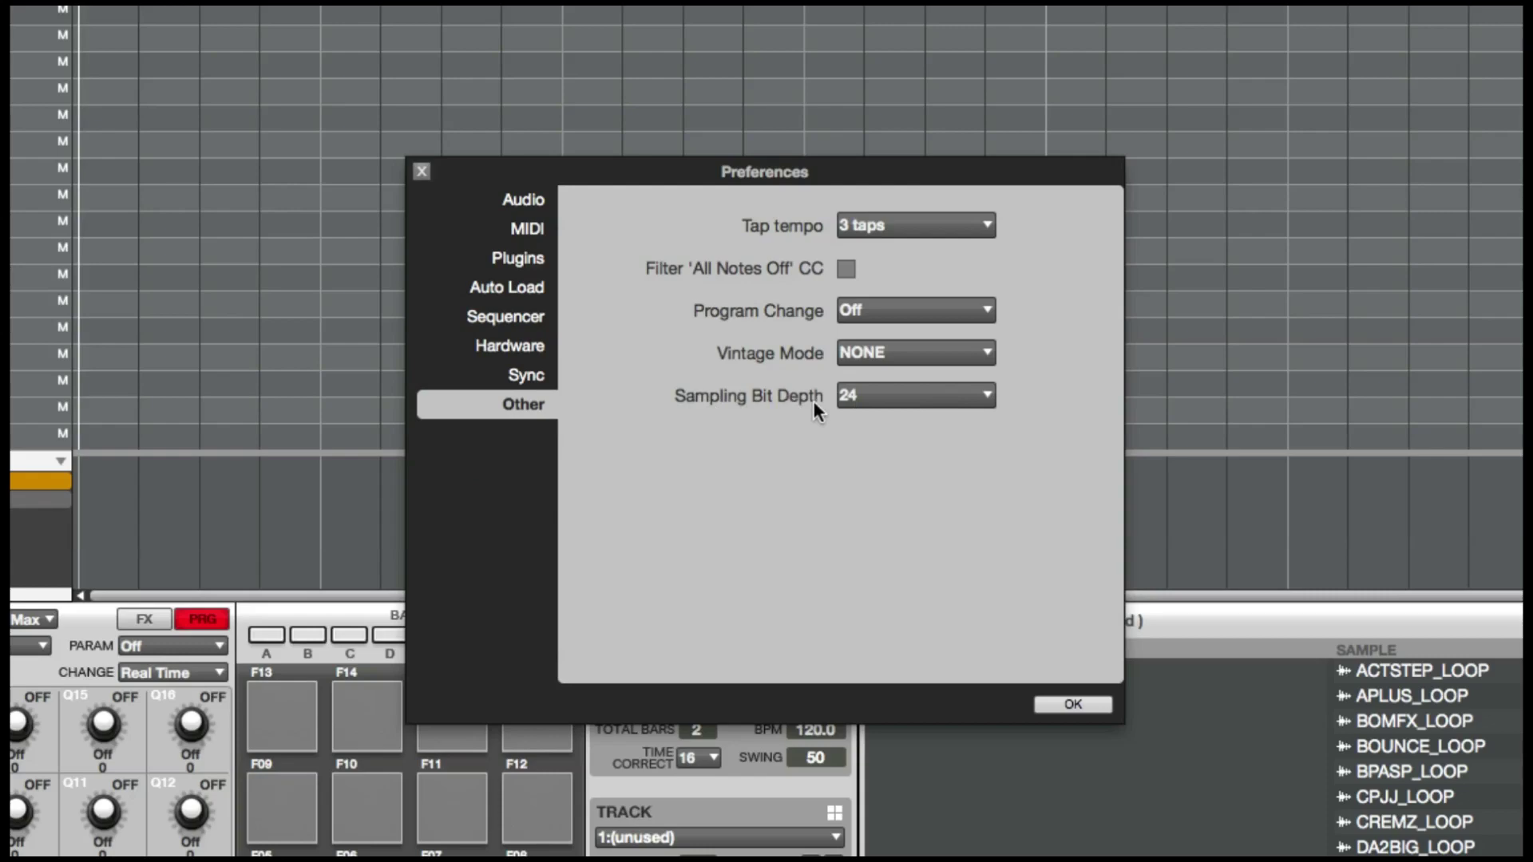
{"action": "left_click", "coordinate": [983, 396]}
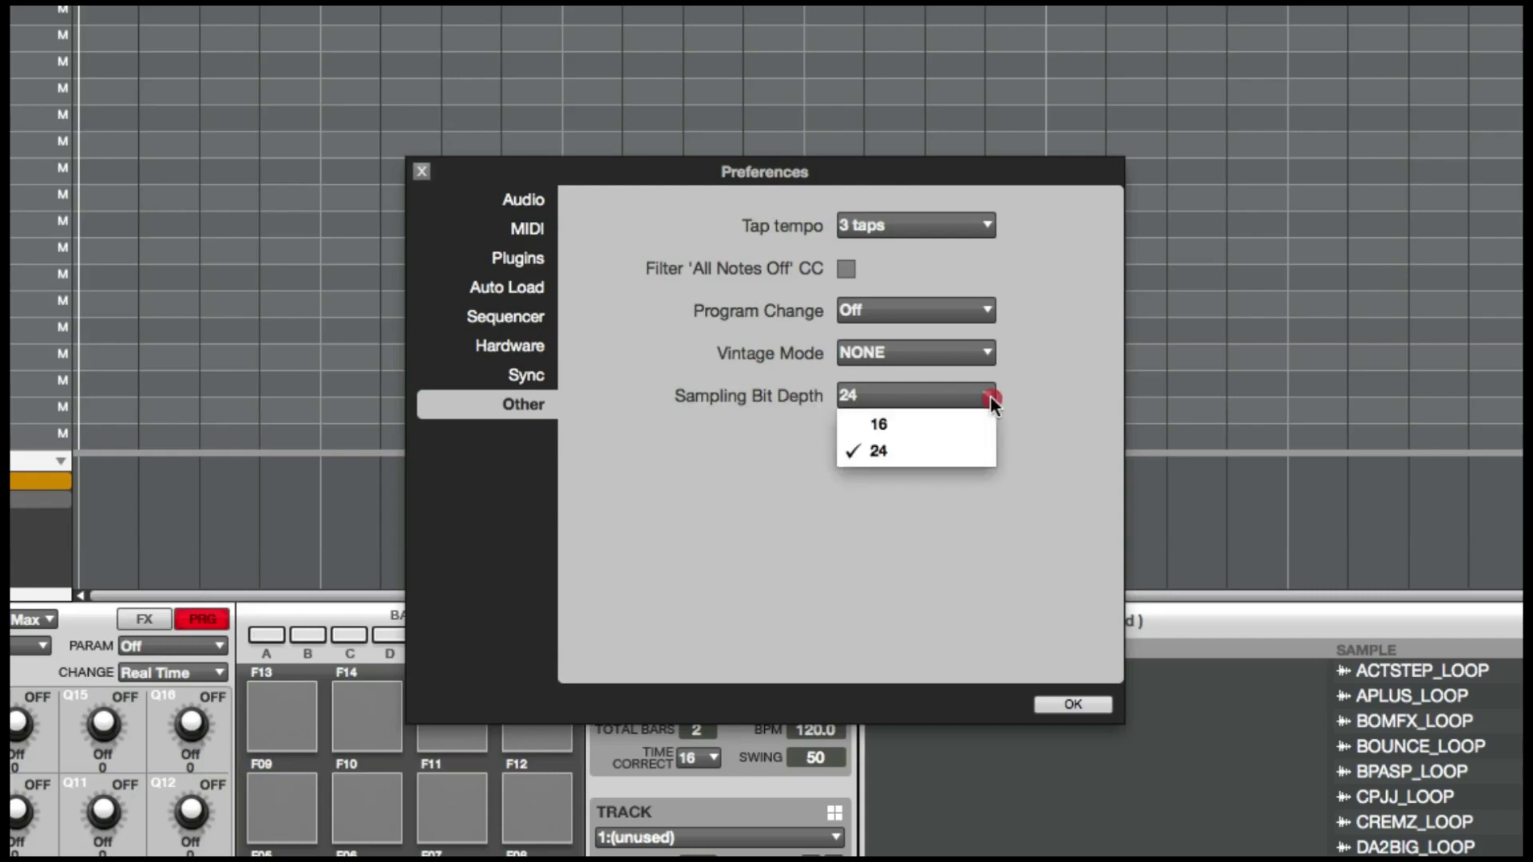
{"action": "left_click", "coordinate": [939, 452]}
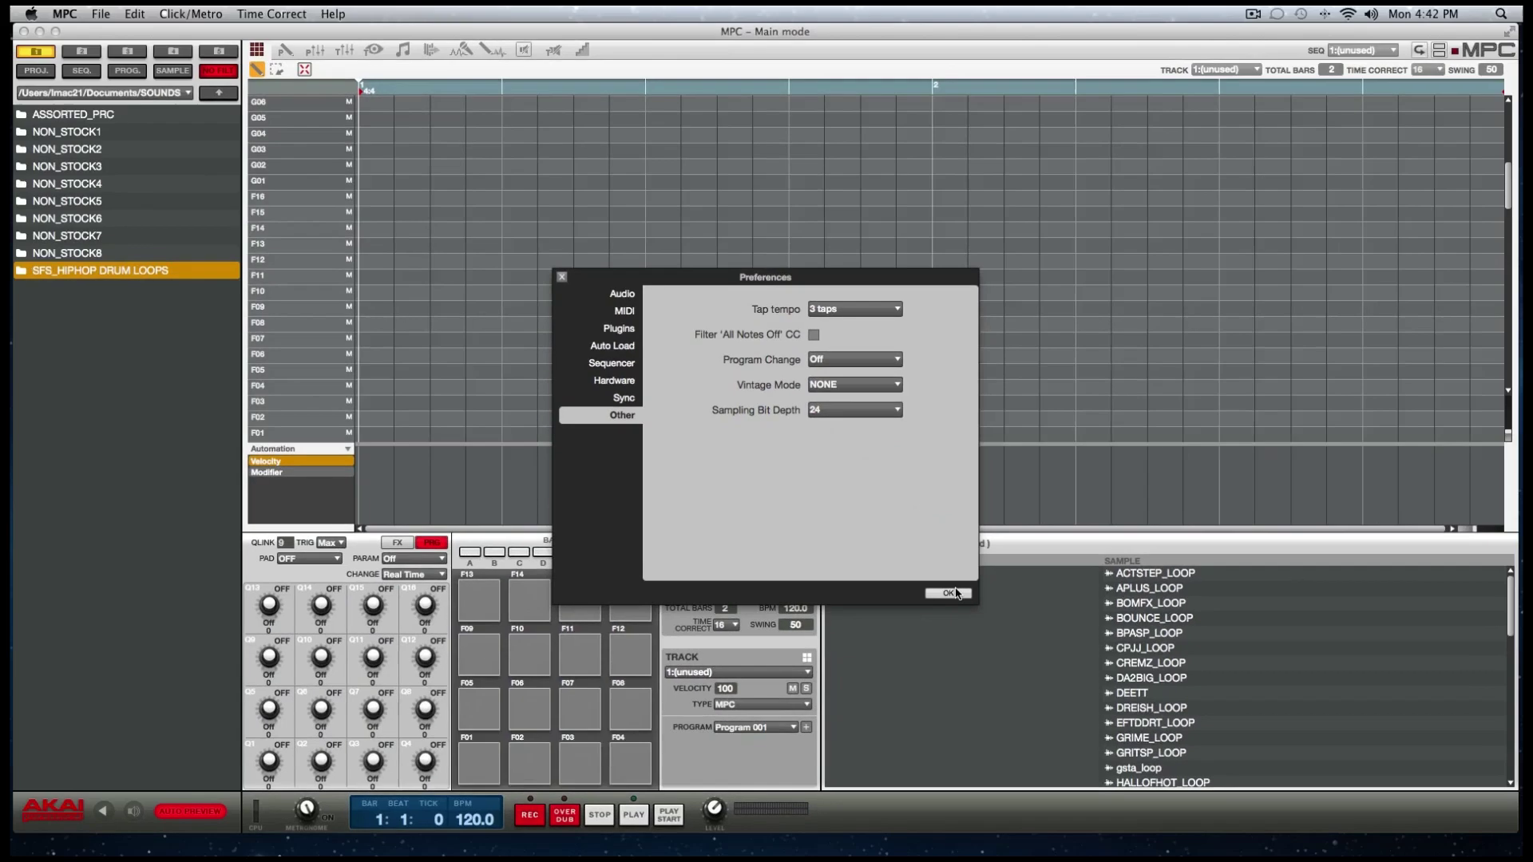
{"action": "left_click", "coordinate": [951, 592]}
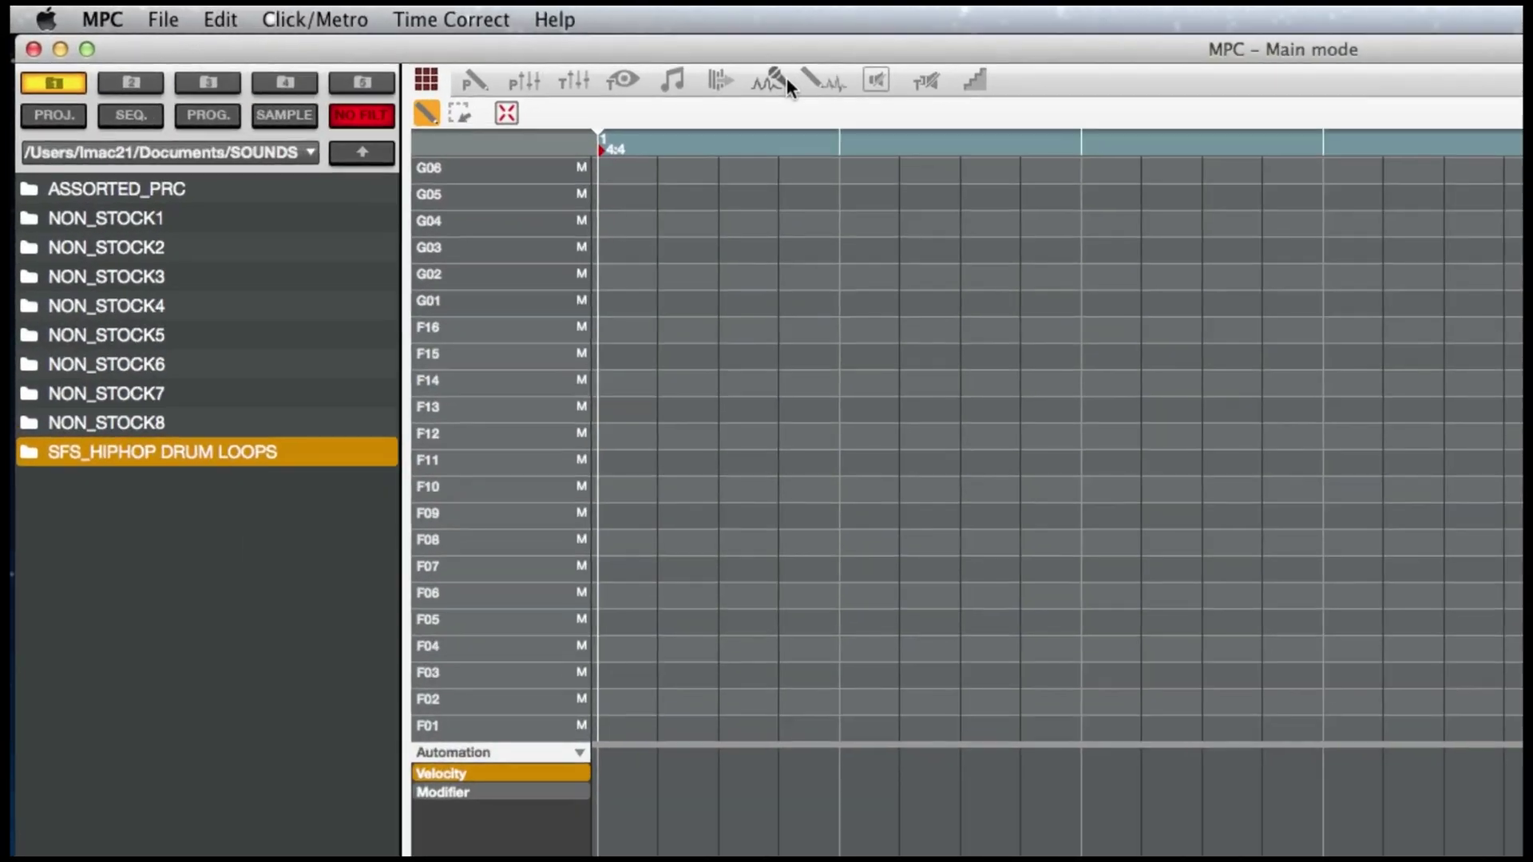
{"action": "left_click", "coordinate": [745, 77]}
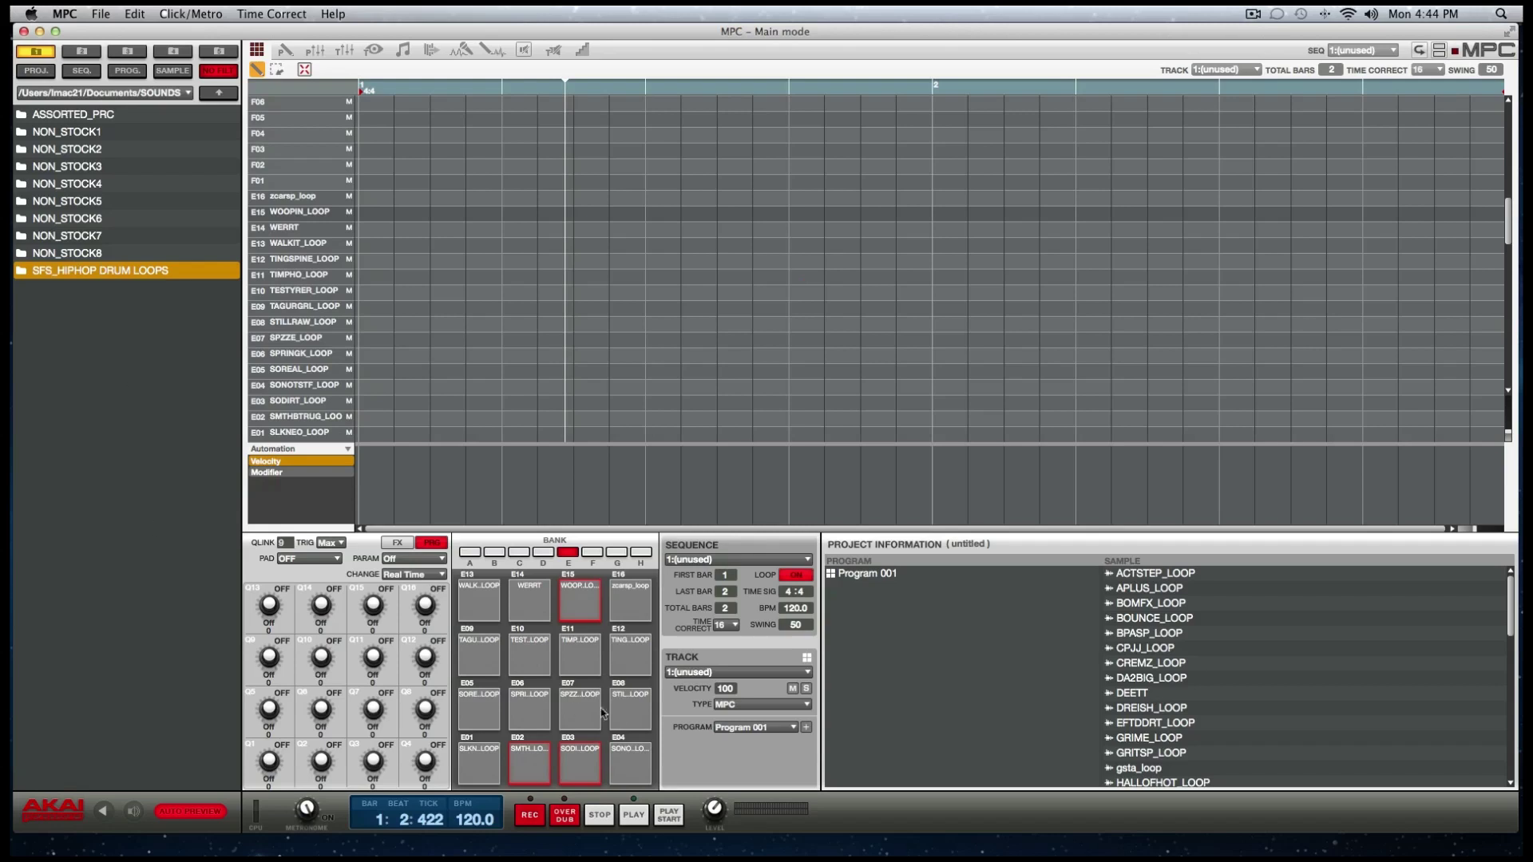
Adjust the master output level and set Vintage Mode to SP1200 RING in the Other section of the preferences.
{"action": "mouse_move", "coordinate": [714, 810]}
{"action": "left_mouse_down"}
{"action": "mouse_move", "coordinate": [715, 764]}
{"action": "mouse_move", "coordinate": [715, 788]}
{"action": "left_mouse_up"}
{"action": "left_click", "coordinate": [69, 14]}
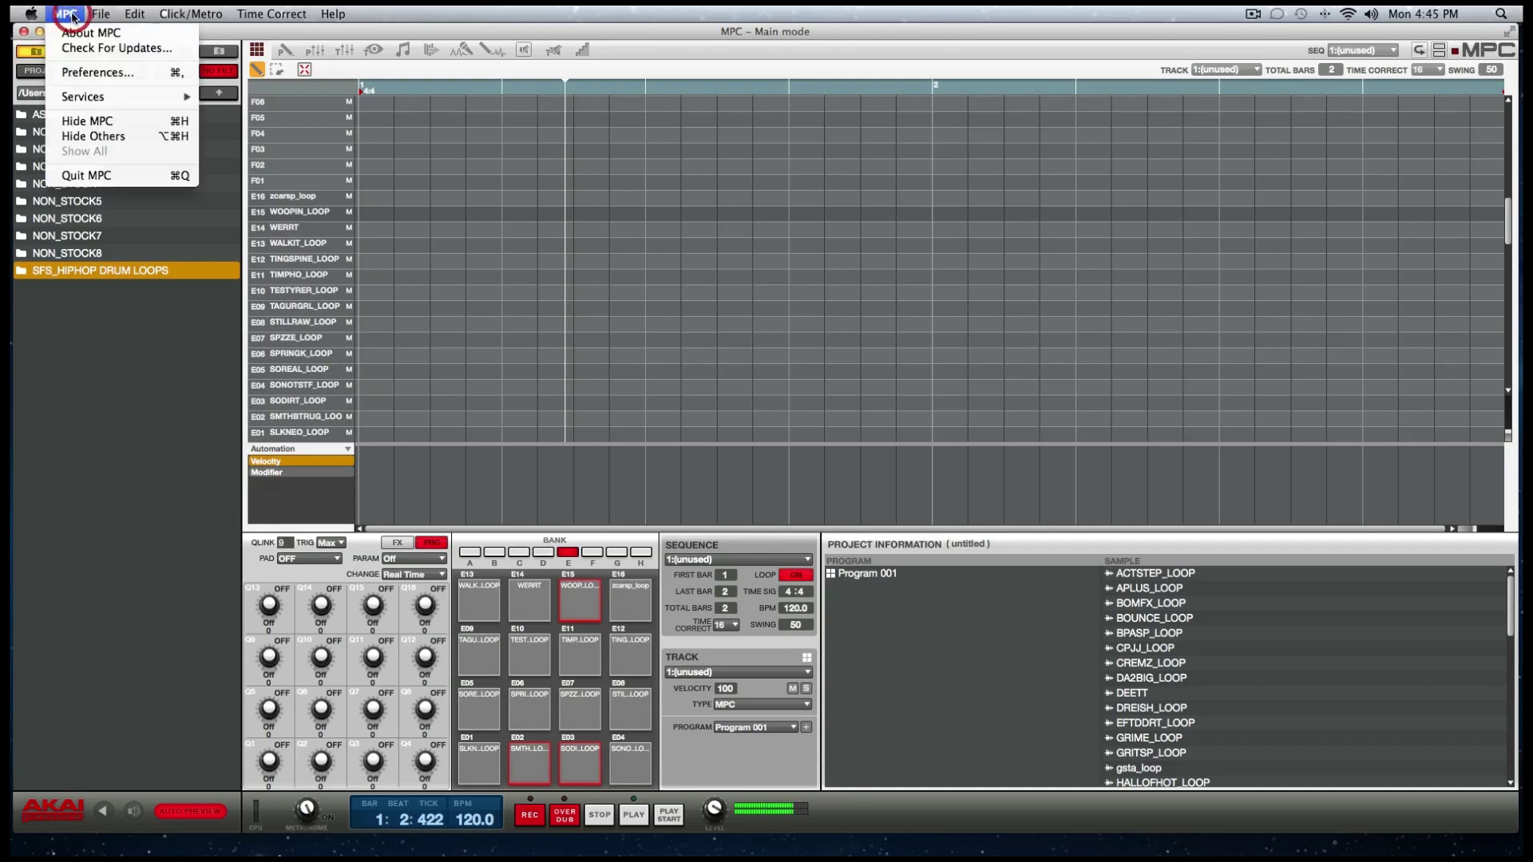
{"action": "left_click", "coordinate": [69, 72]}
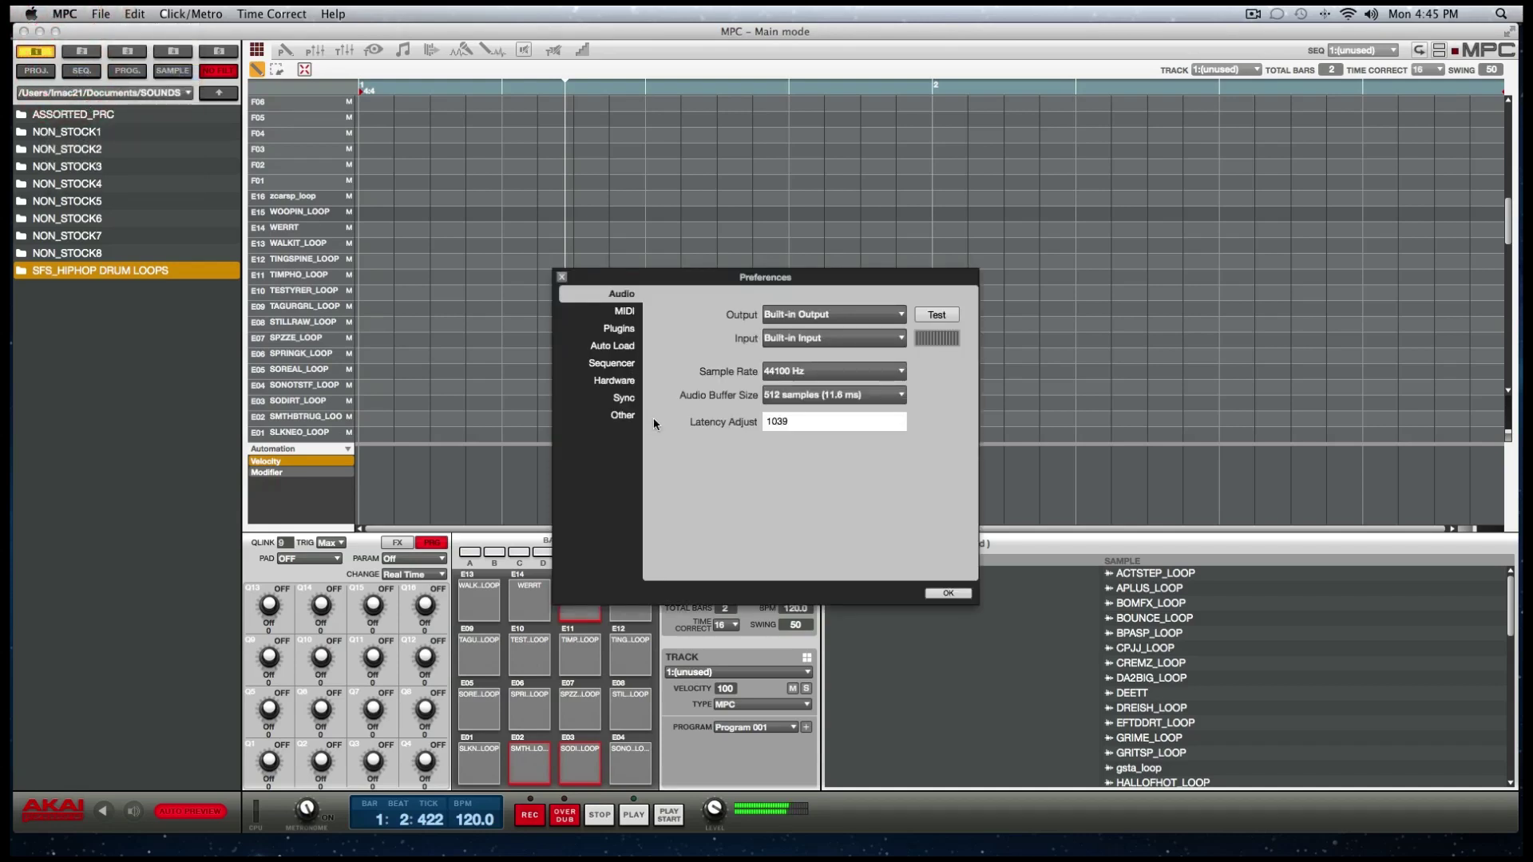
{"action": "left_click", "coordinate": [624, 417]}
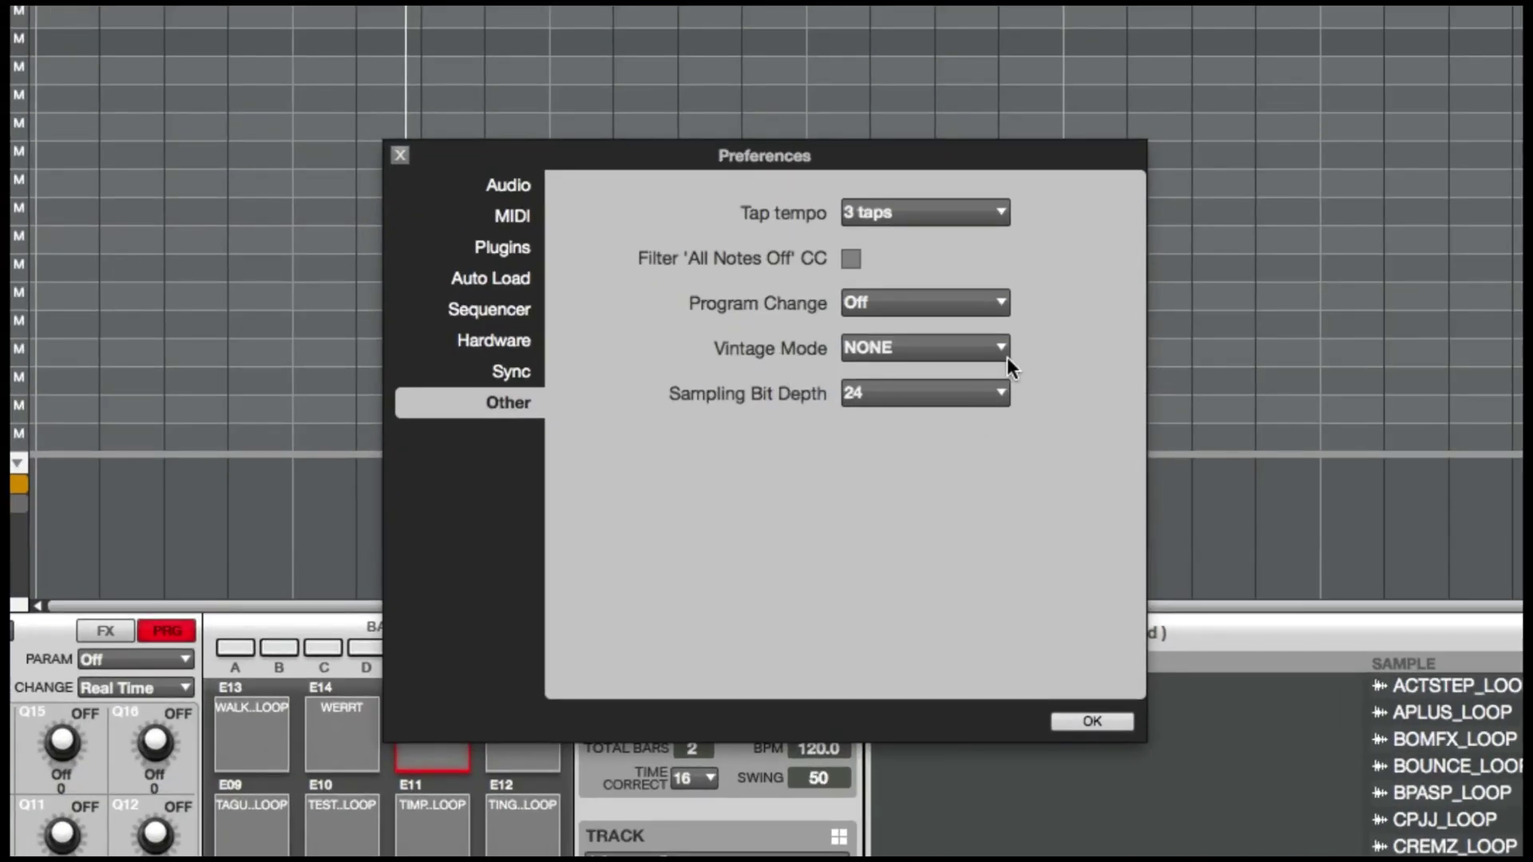
{"action": "left_click", "coordinate": [1005, 348]}
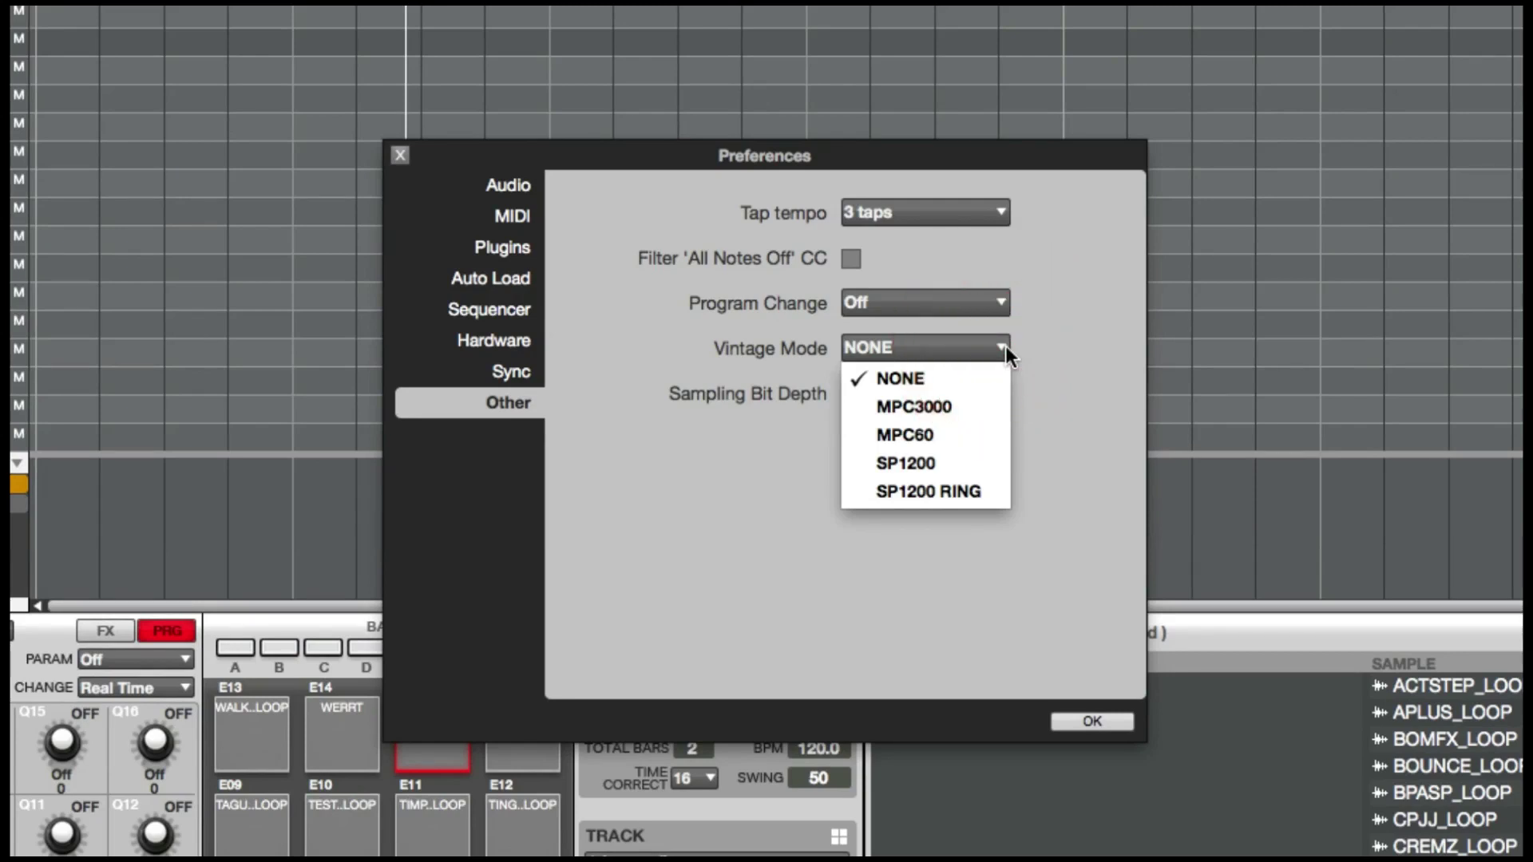
{"action": "left_click", "coordinate": [951, 490]}
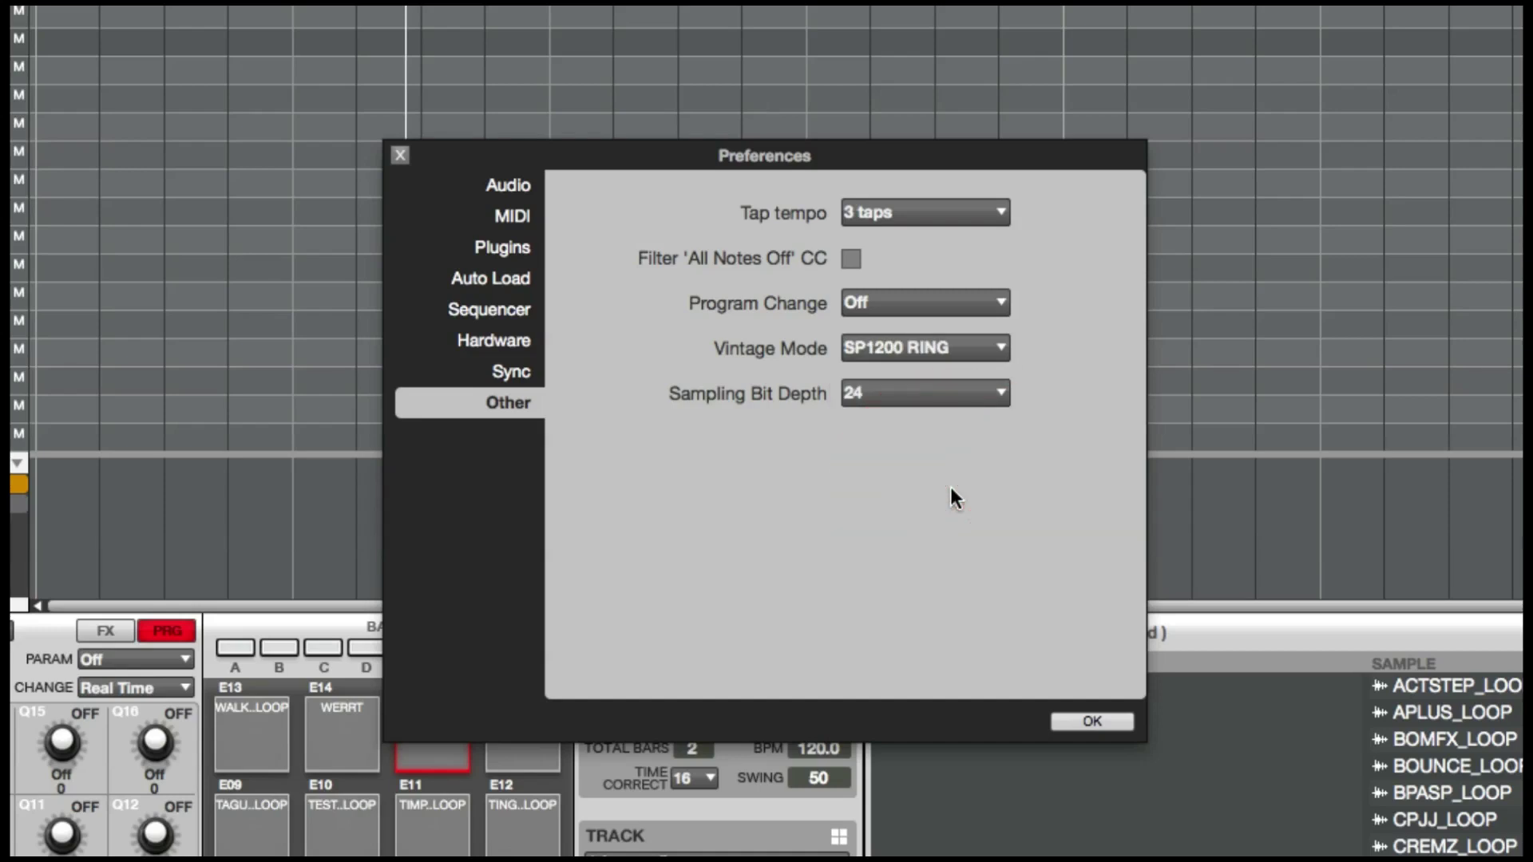
Compare the vintage modes by switching through NONE, MPC3000, MPC60, SP1200 and SP1200 RING.
{"action": "left_click", "coordinate": [1005, 343]}
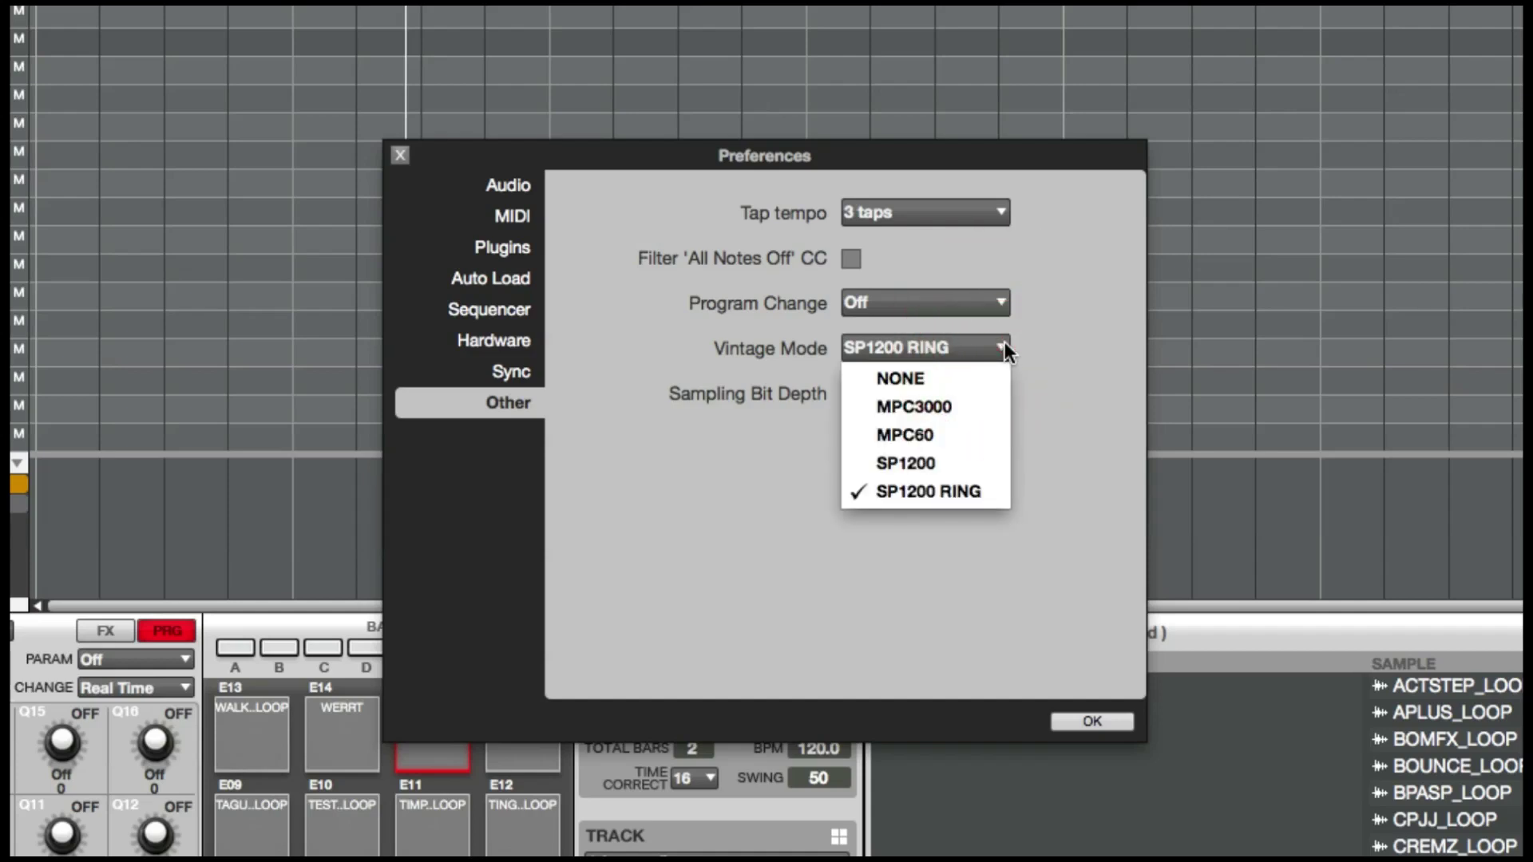
{"action": "left_click", "coordinate": [968, 381]}
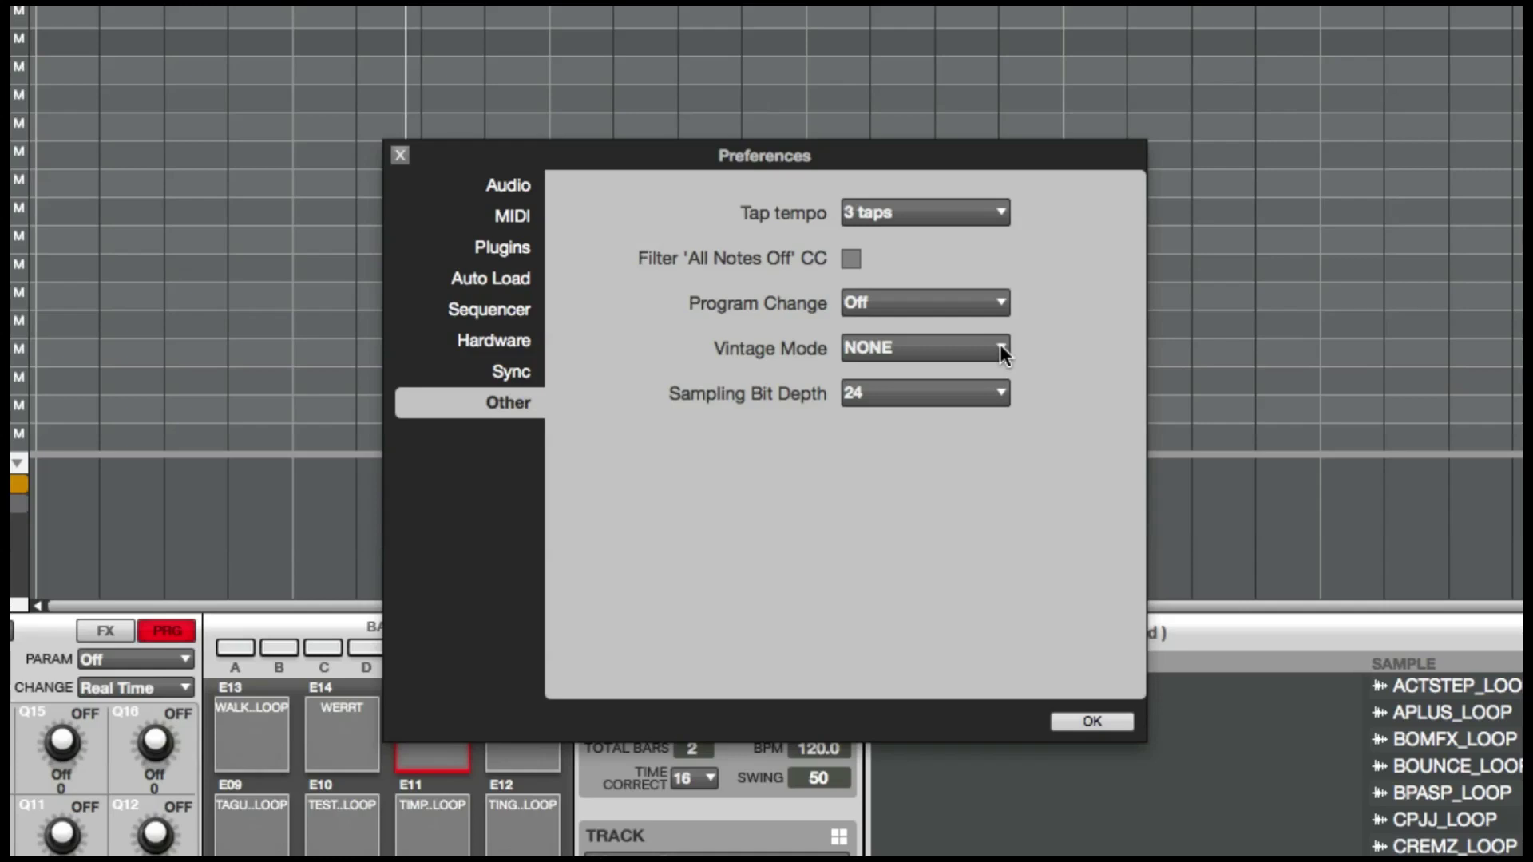
{"action": "left_click", "coordinate": [1000, 343]}
{"action": "left_click", "coordinate": [963, 404]}
{"action": "left_click", "coordinate": [999, 349]}
{"action": "left_click", "coordinate": [963, 430]}
{"action": "left_click", "coordinate": [998, 352]}
{"action": "left_click", "coordinate": [967, 455]}
{"action": "left_click", "coordinate": [1001, 348]}
{"action": "left_click", "coordinate": [960, 490]}
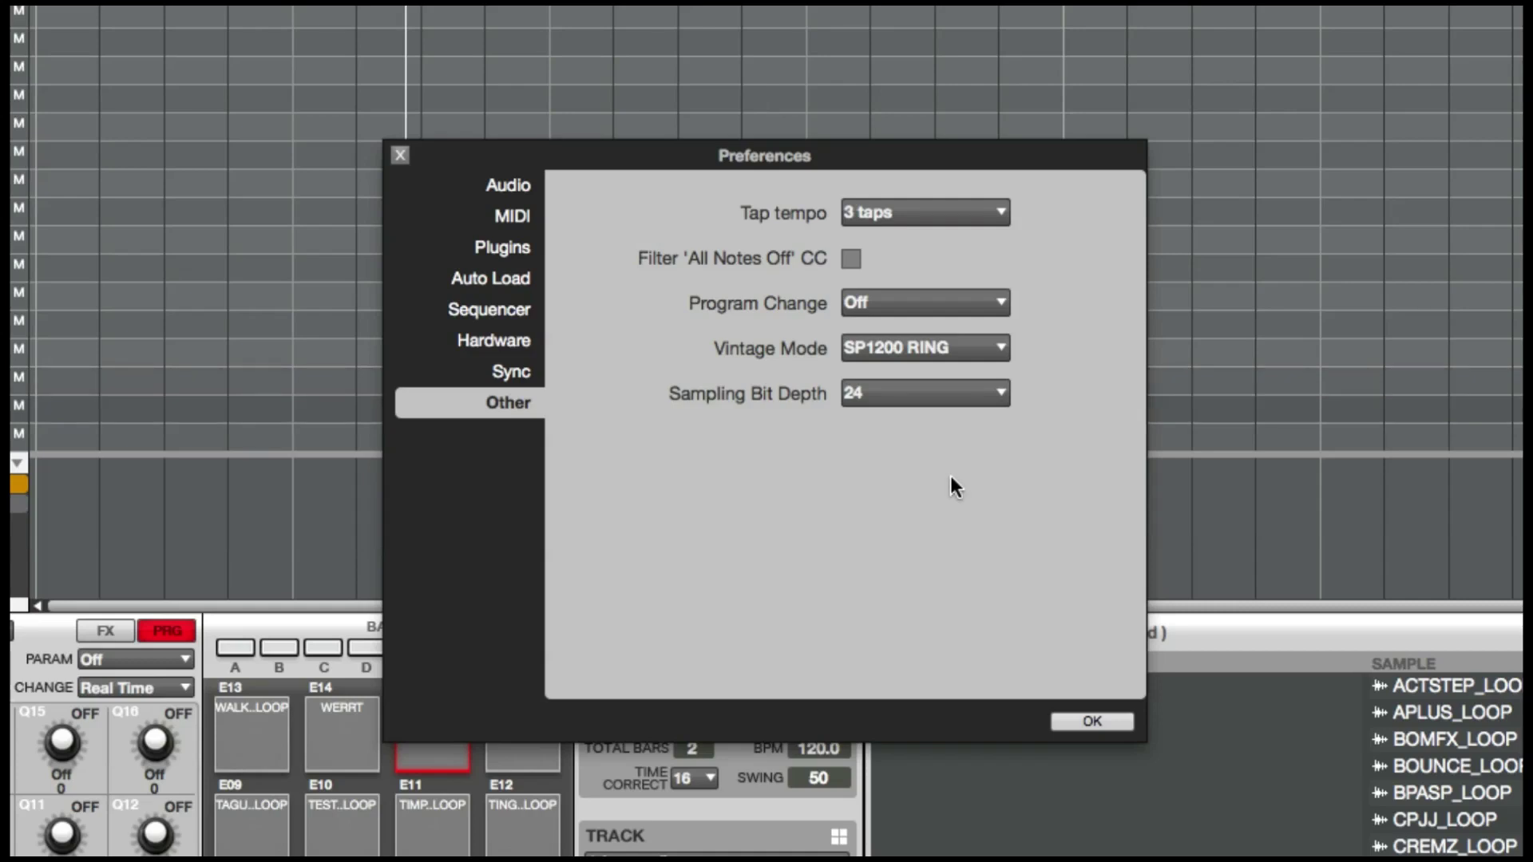
Switch Vintage Mode to NONE and back to SP1200 RING for a direct comparison.
{"action": "left_click", "coordinate": [998, 345]}
{"action": "left_click", "coordinate": [946, 392]}
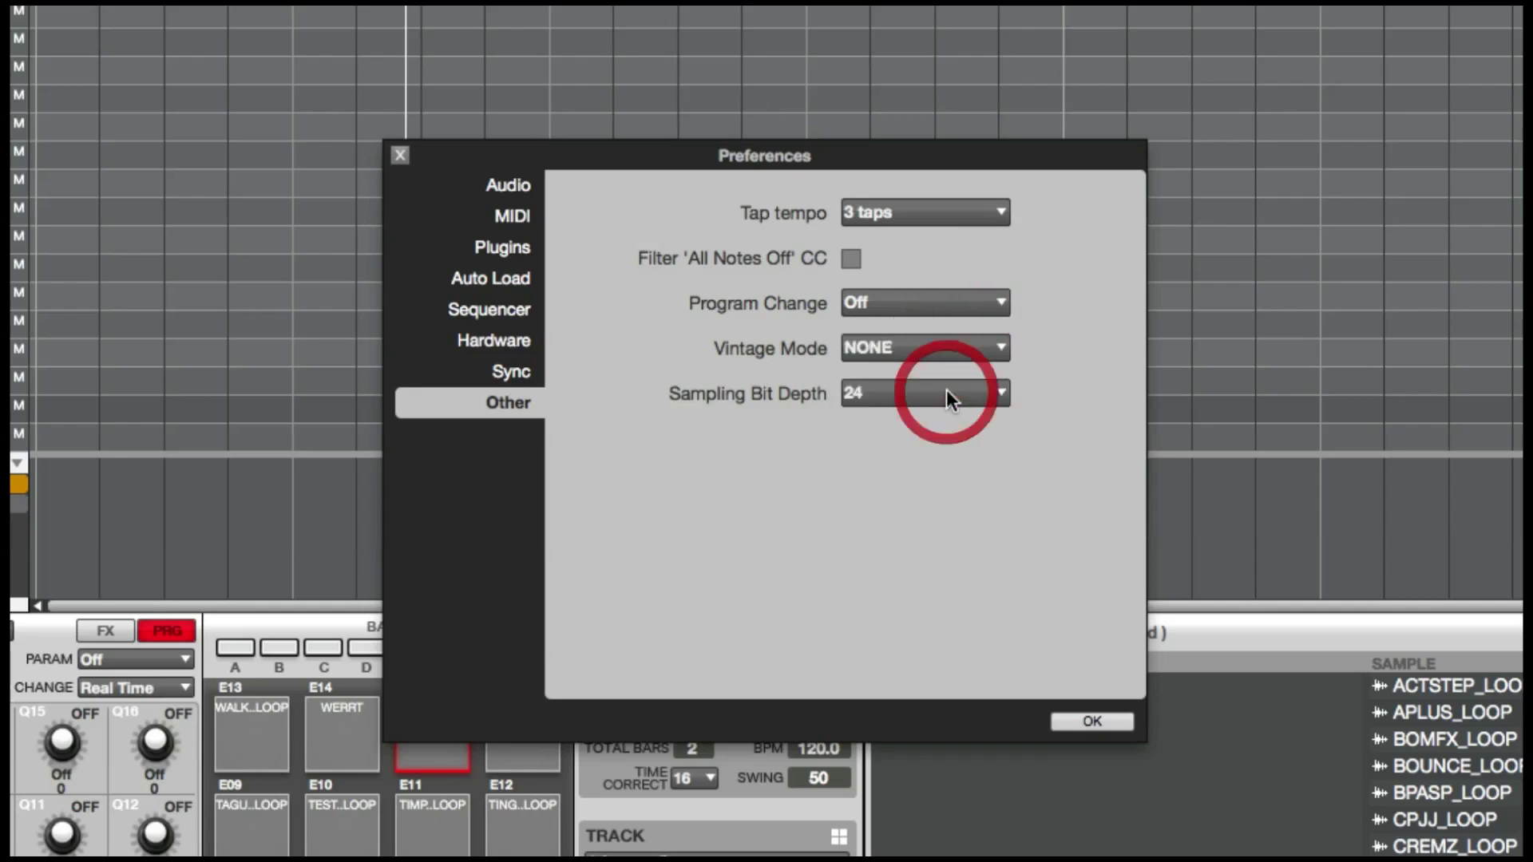
{"action": "left_click", "coordinate": [1002, 345]}
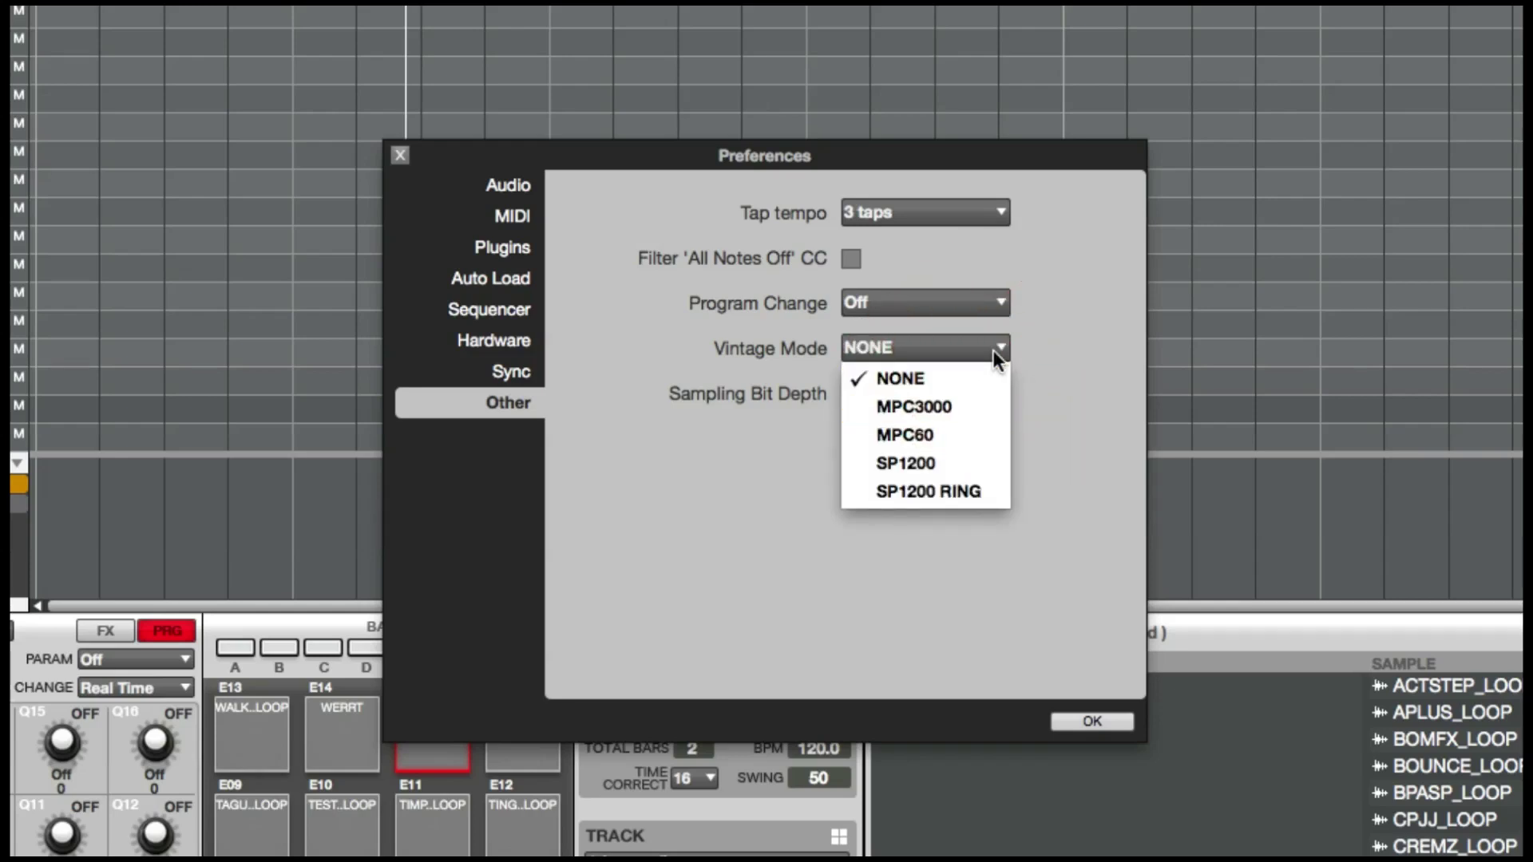
{"action": "left_click", "coordinate": [978, 488]}
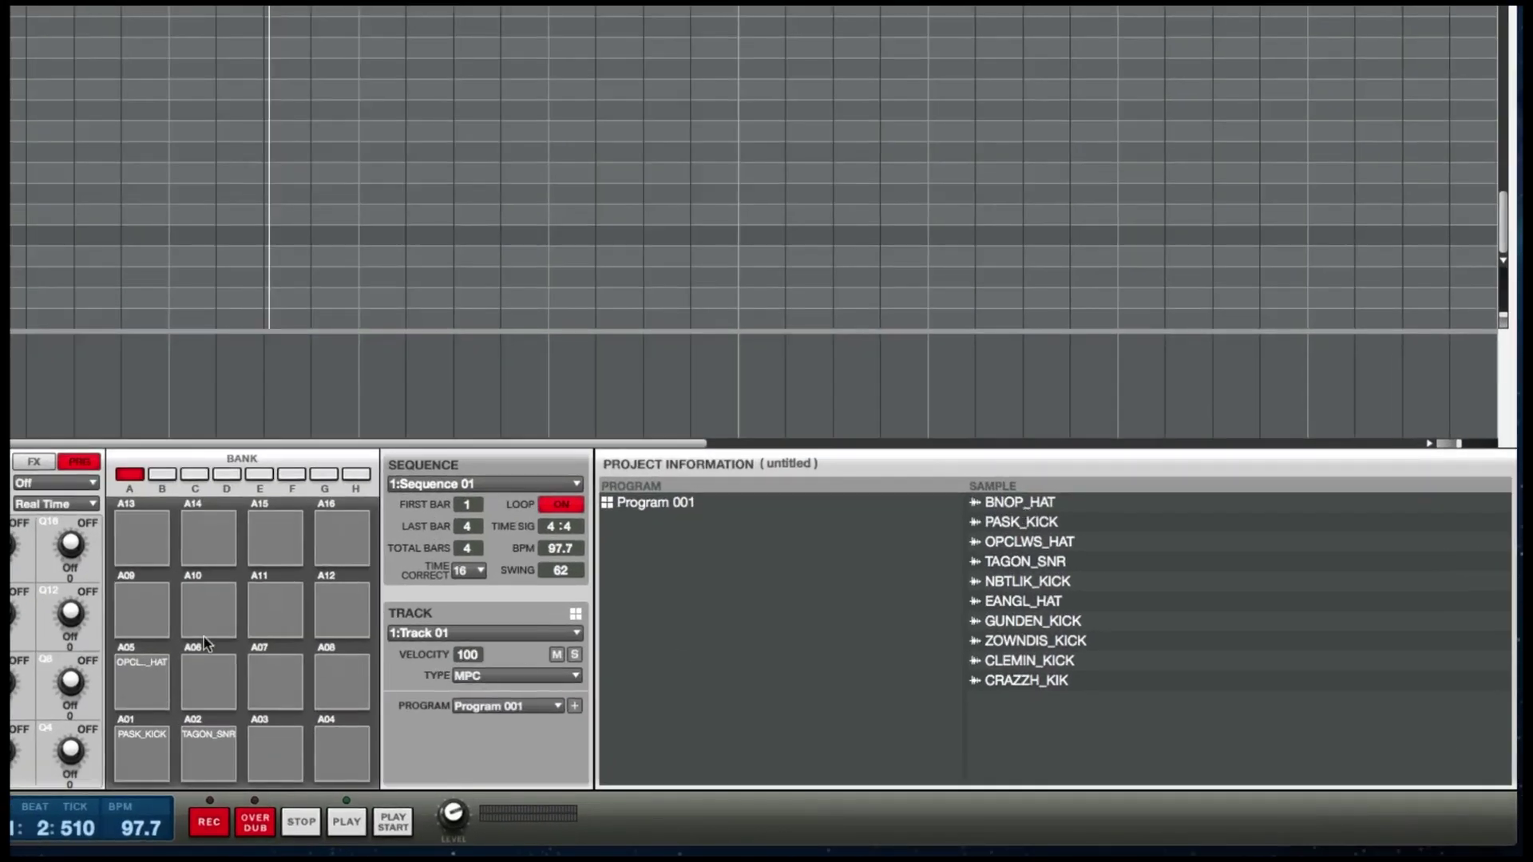
Audition pads A05, A01 and A02, and delete the unused samples from the project.
{"action": "left_click", "coordinate": [142, 677]}
{"action": "left_click", "coordinate": [144, 751]}
{"action": "left_click", "coordinate": [209, 758]}
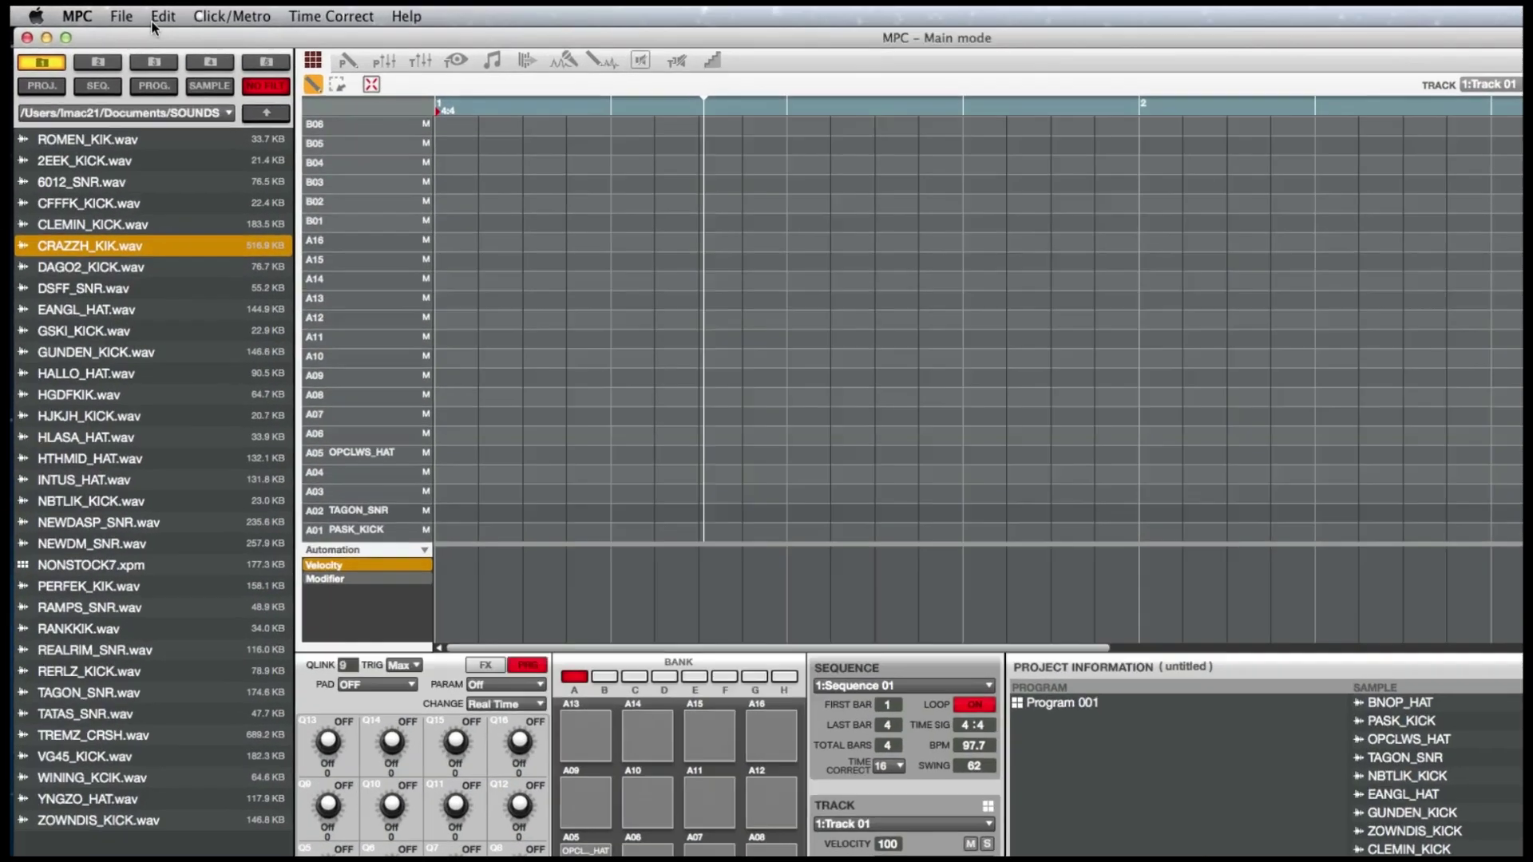
{"action": "left_click", "coordinate": [133, 14]}
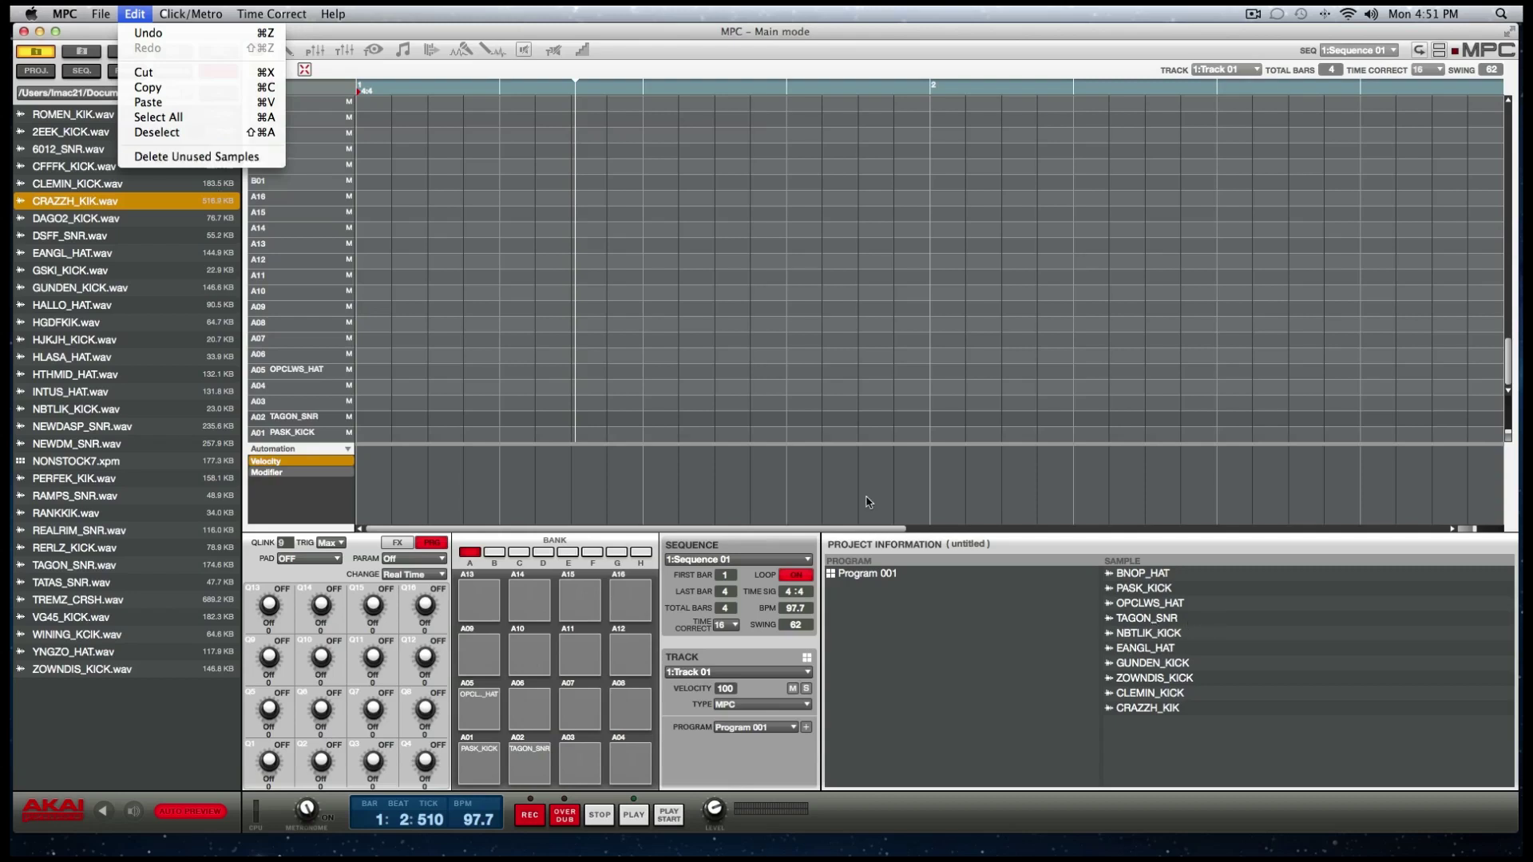
{"action": "left_click", "coordinate": [169, 157]}
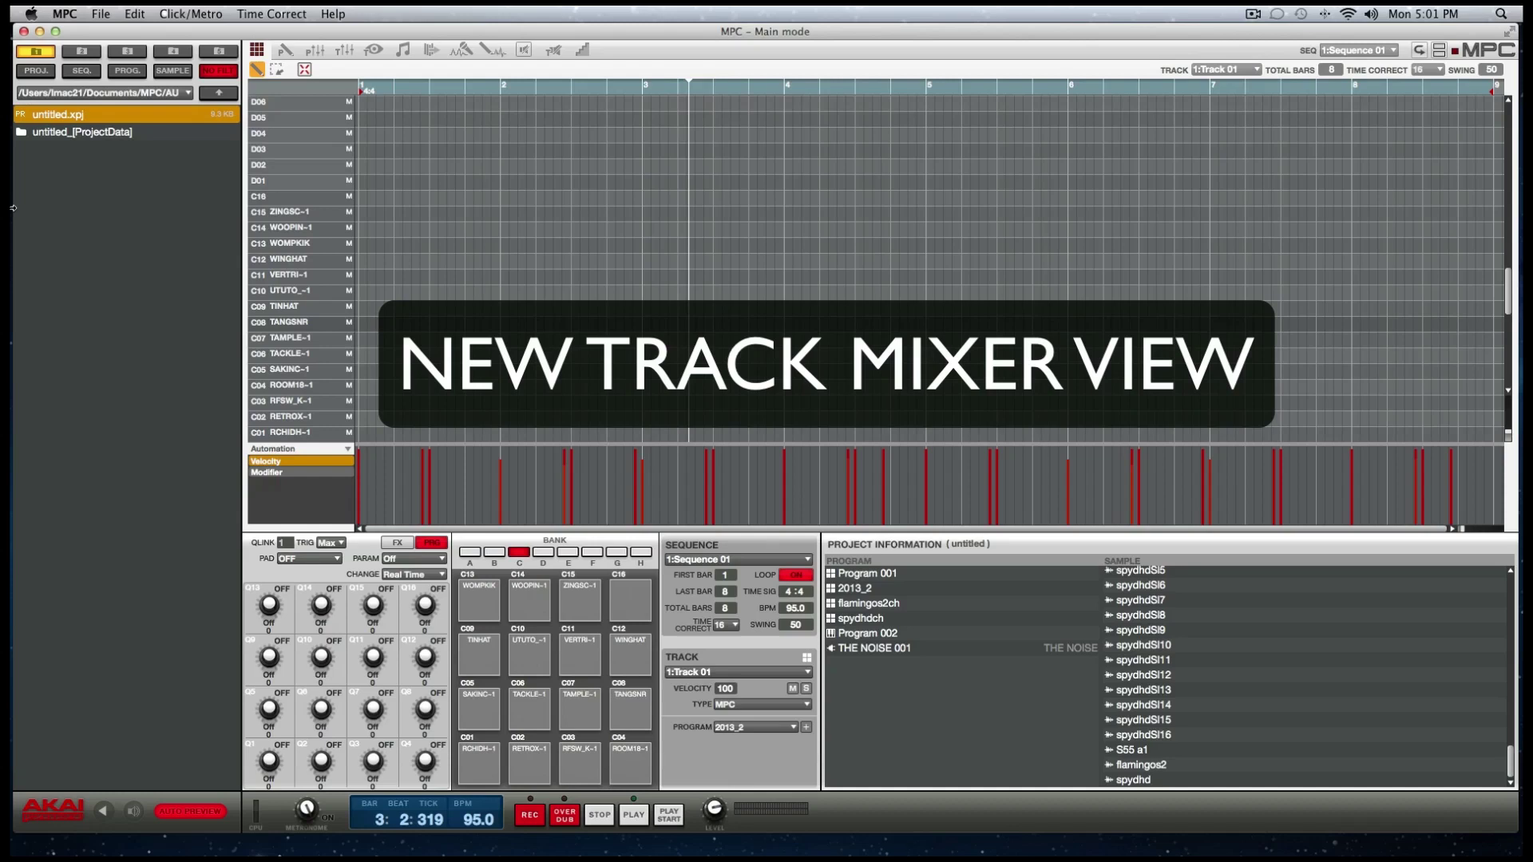
Play the sequence in the track mixer while toggling the plugin tracks, leaving them shown, and briefly displaying the unused tracks.
{"action": "key", "text": "space"}
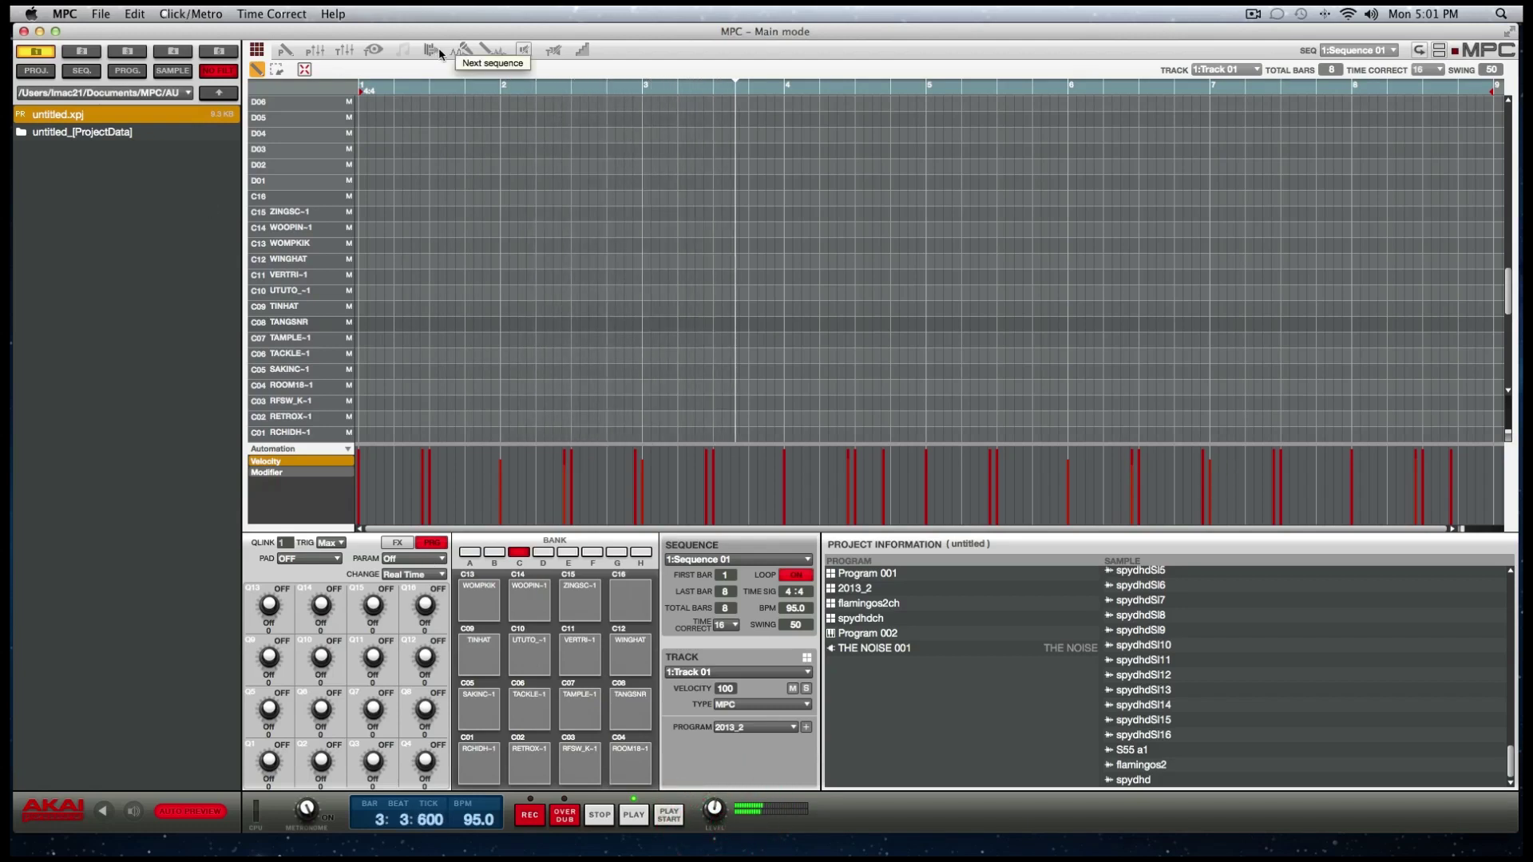
{"action": "left_click", "coordinate": [345, 50]}
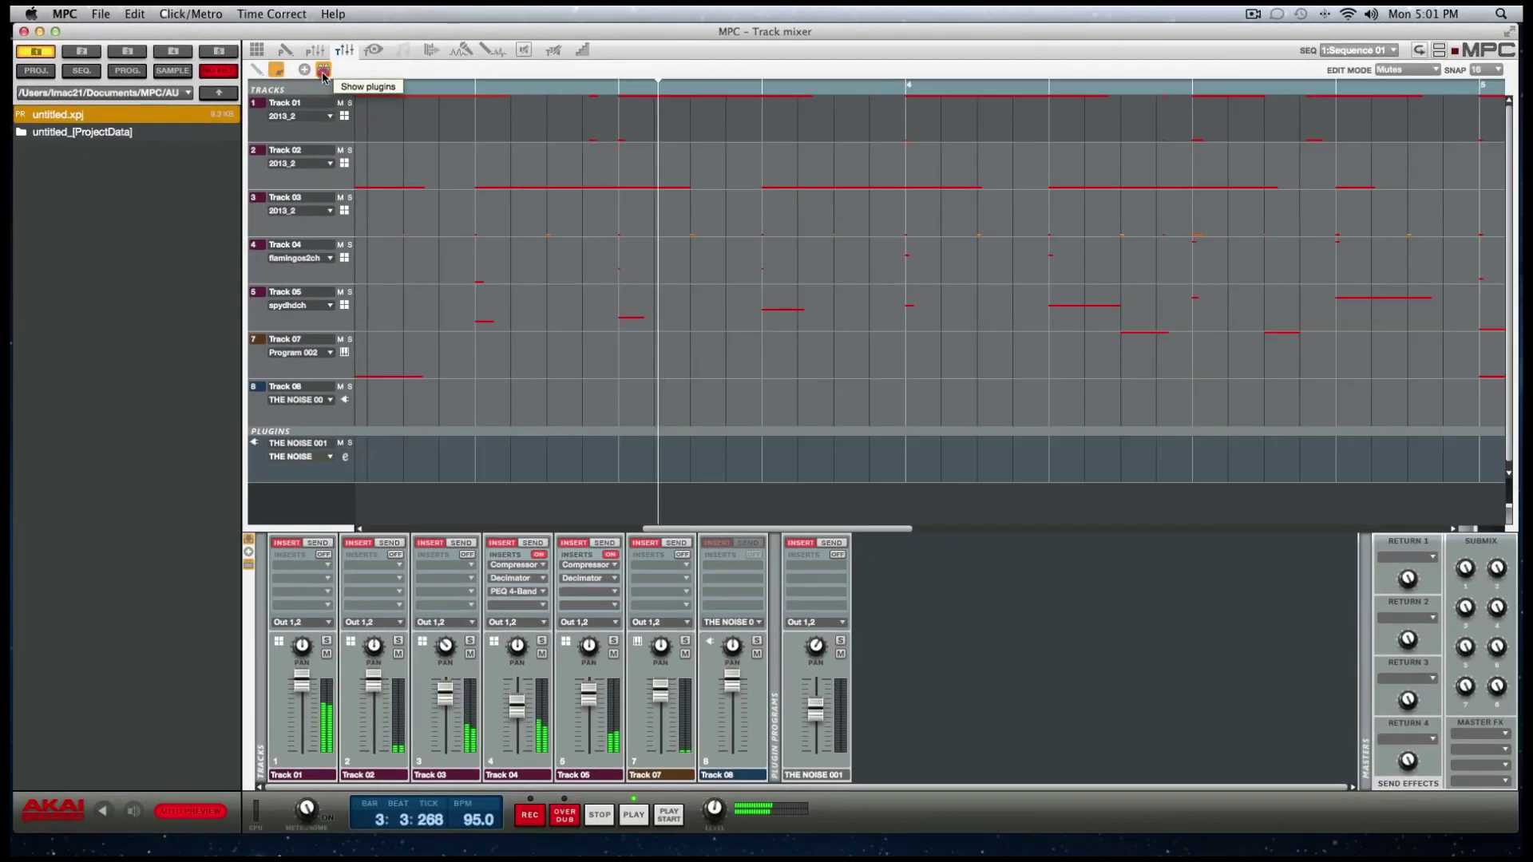
{"action": "left_click", "coordinate": [379, 82]}
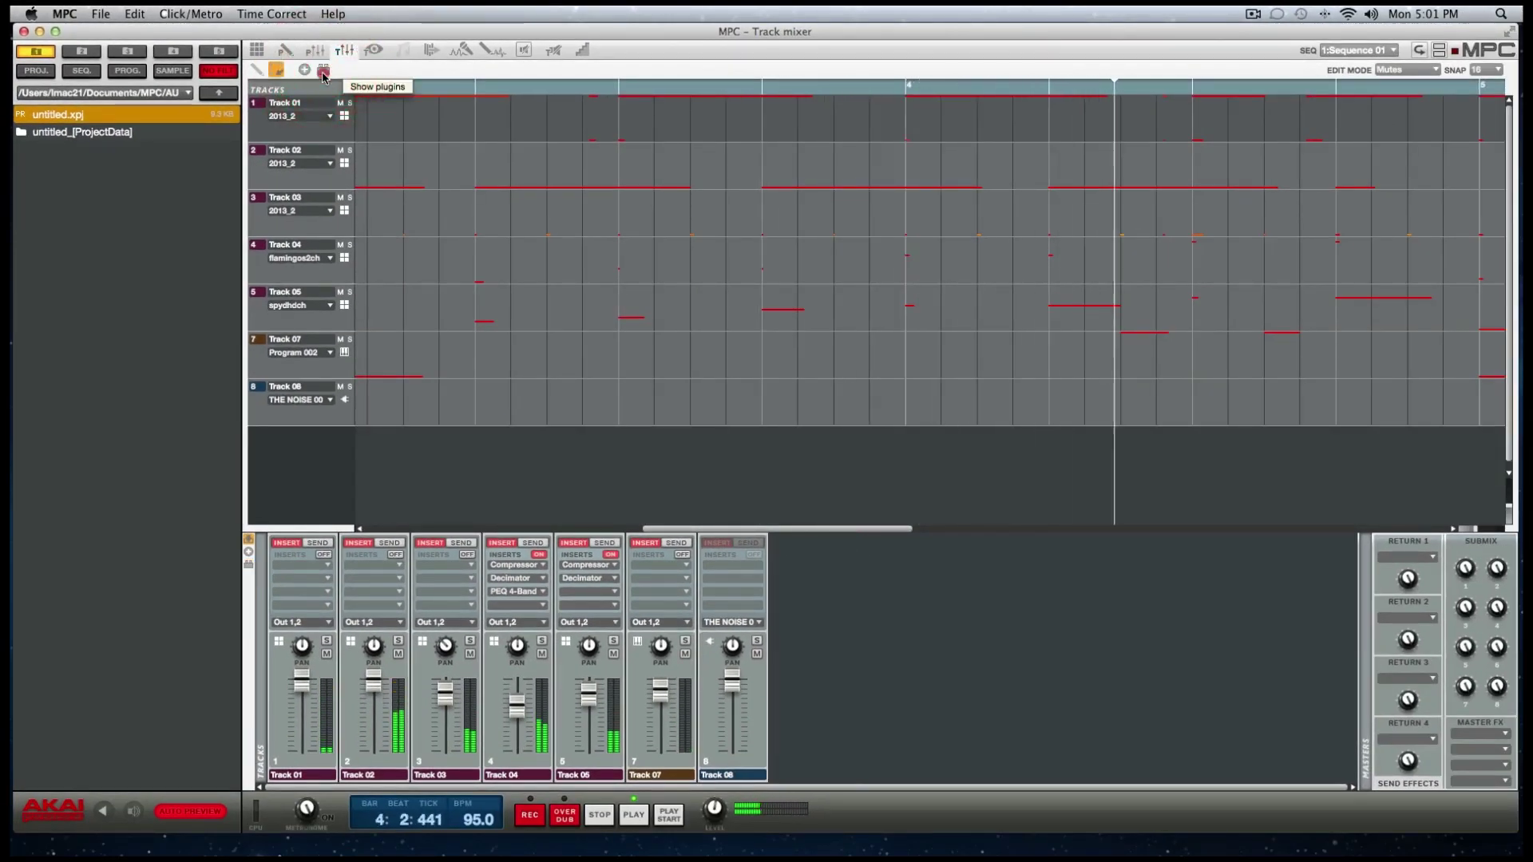
{"action": "left_click", "coordinate": [324, 74]}
{"action": "left_click", "coordinate": [324, 74]}
{"action": "left_click", "coordinate": [323, 74]}
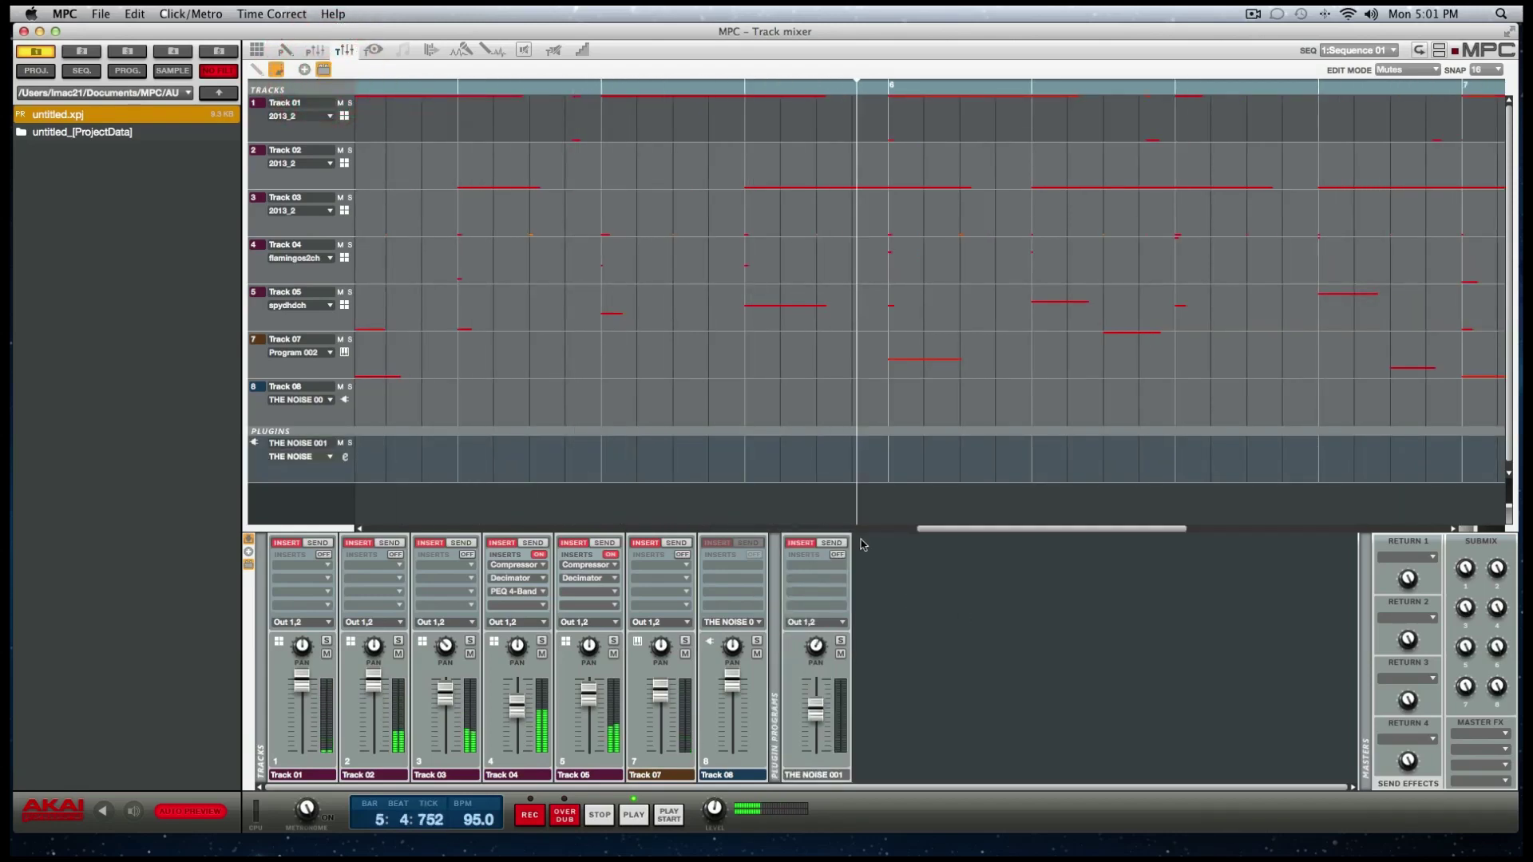
{"action": "left_click", "coordinate": [305, 71]}
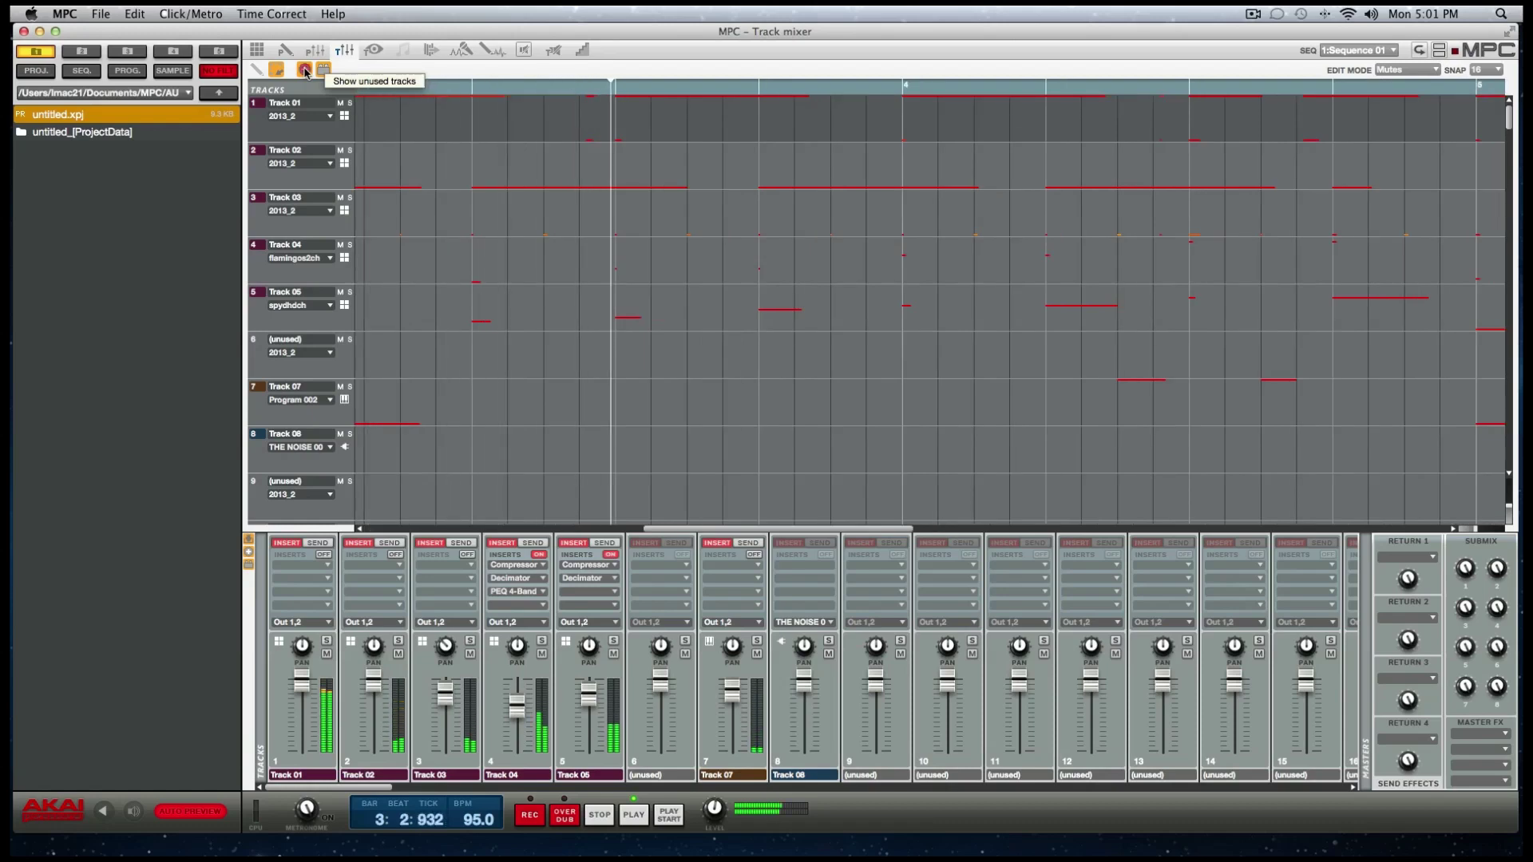
{"action": "left_click", "coordinate": [305, 70]}
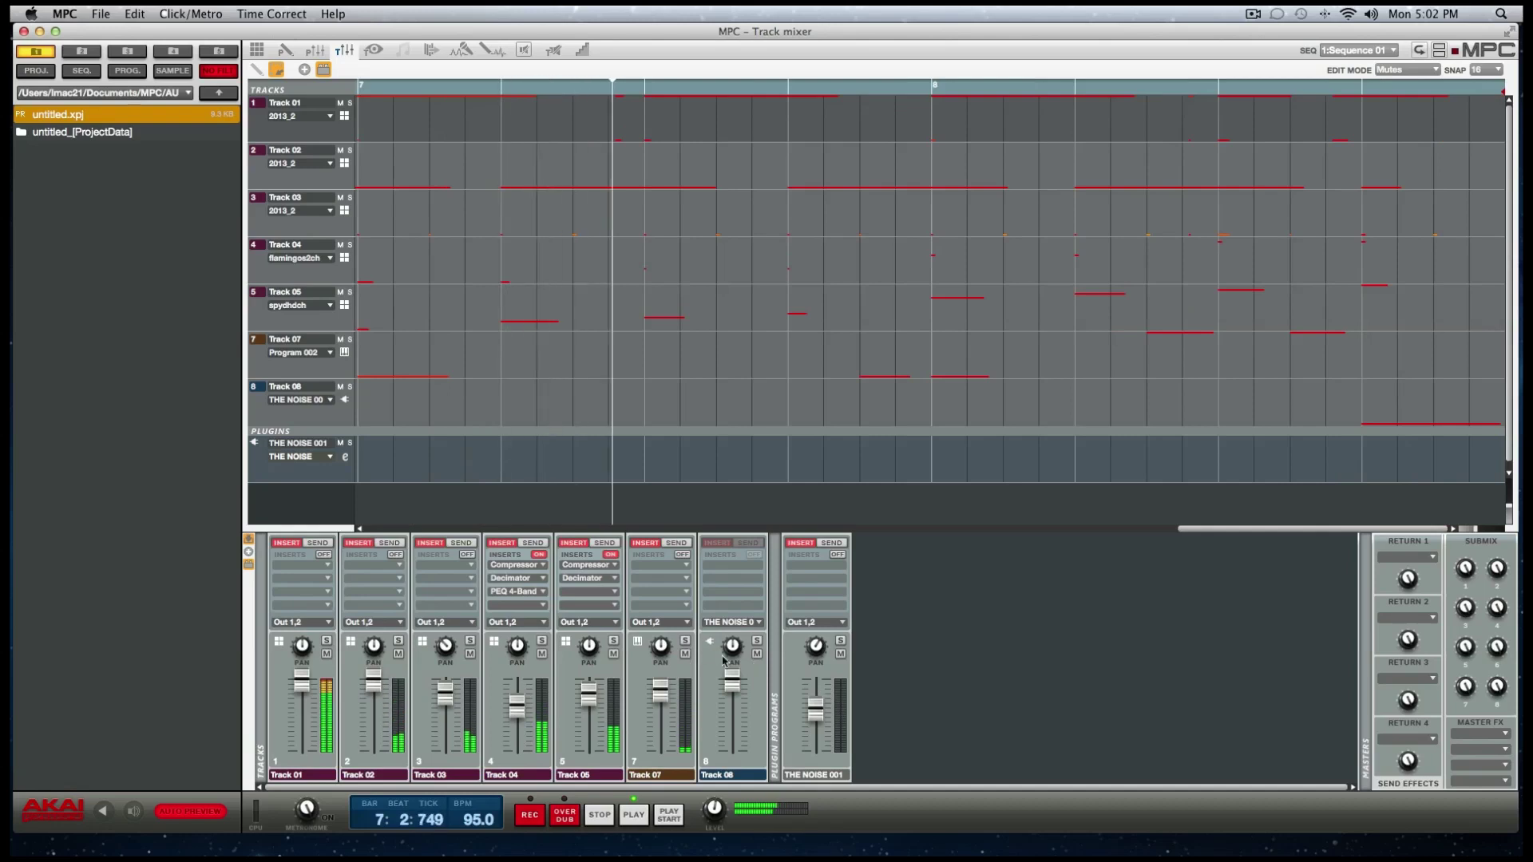
Lower the Track 05 and Track 04 volume faders to the minimum in the track mixer.
{"action": "left_click_drag", "start_coordinate": [589, 694], "coordinate": [592, 842]}
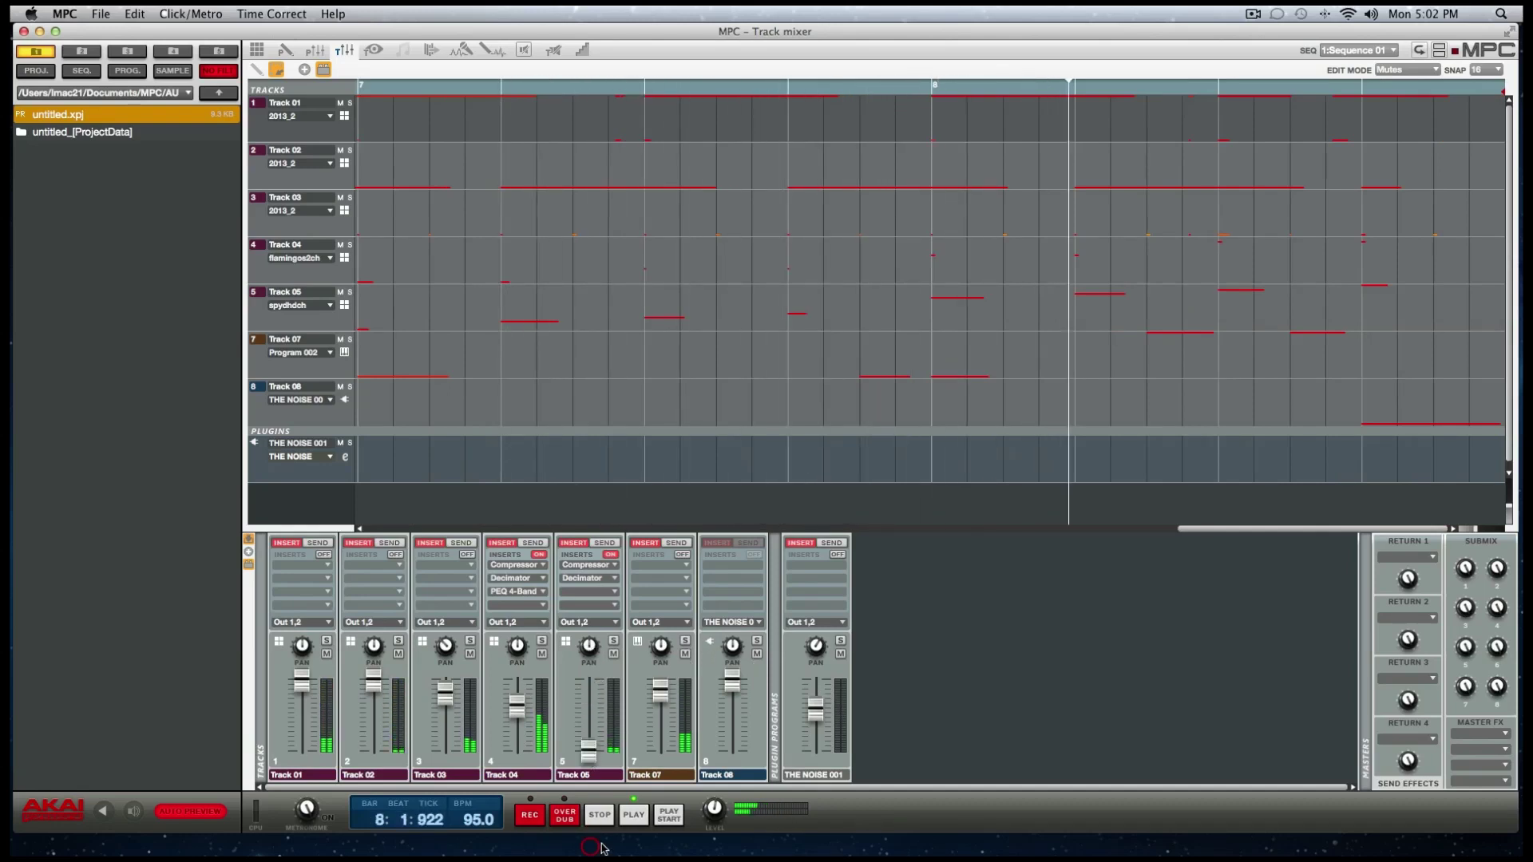
{"action": "left_click_drag", "start_coordinate": [526, 711], "coordinate": [530, 798]}
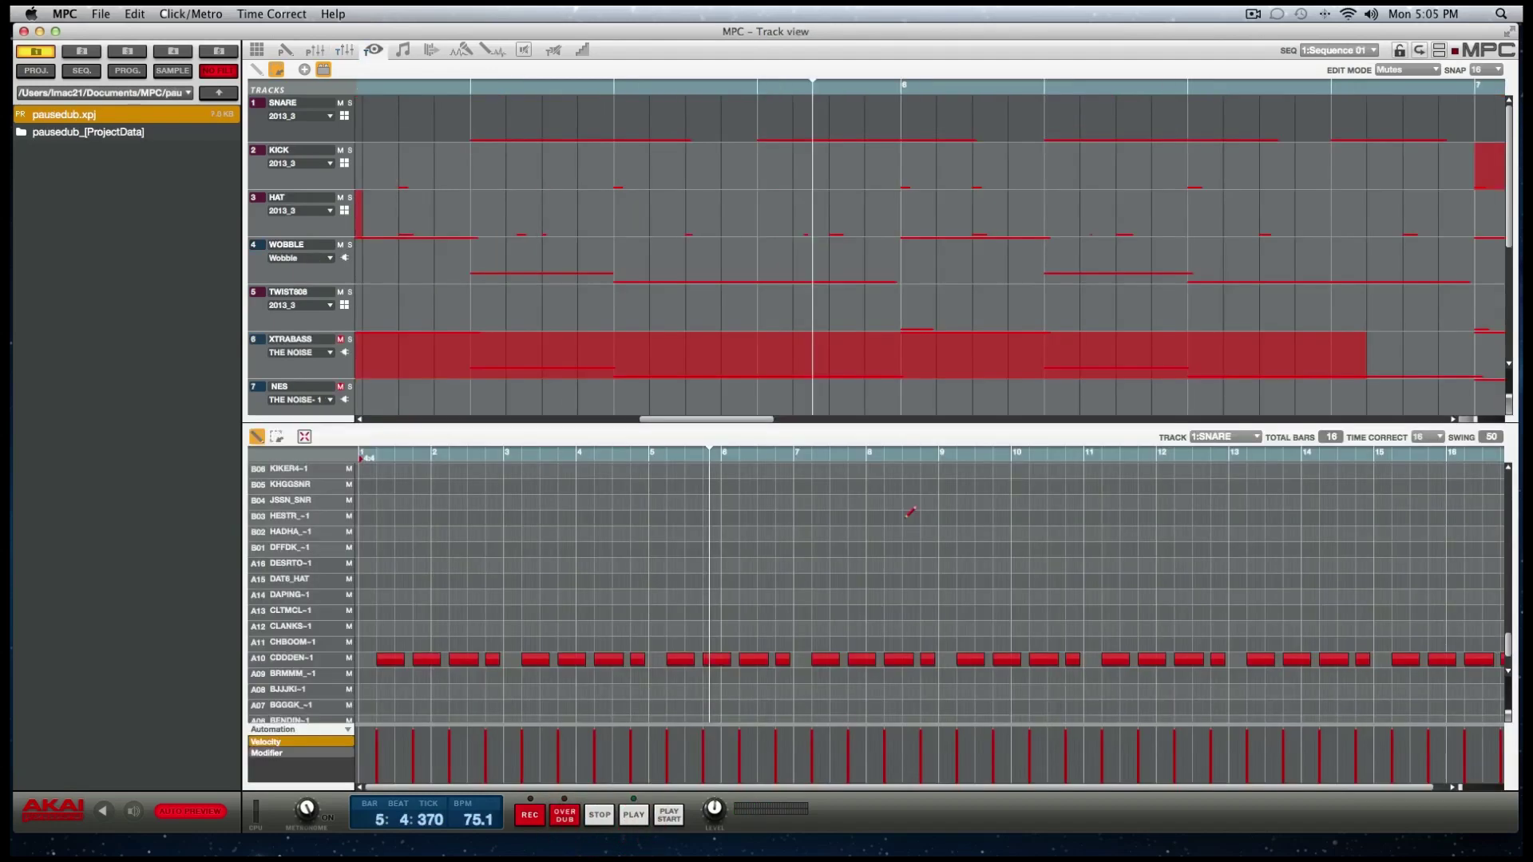
Start playback of the pausedub project's sequence in the track view.
{"action": "key", "text": "space"}
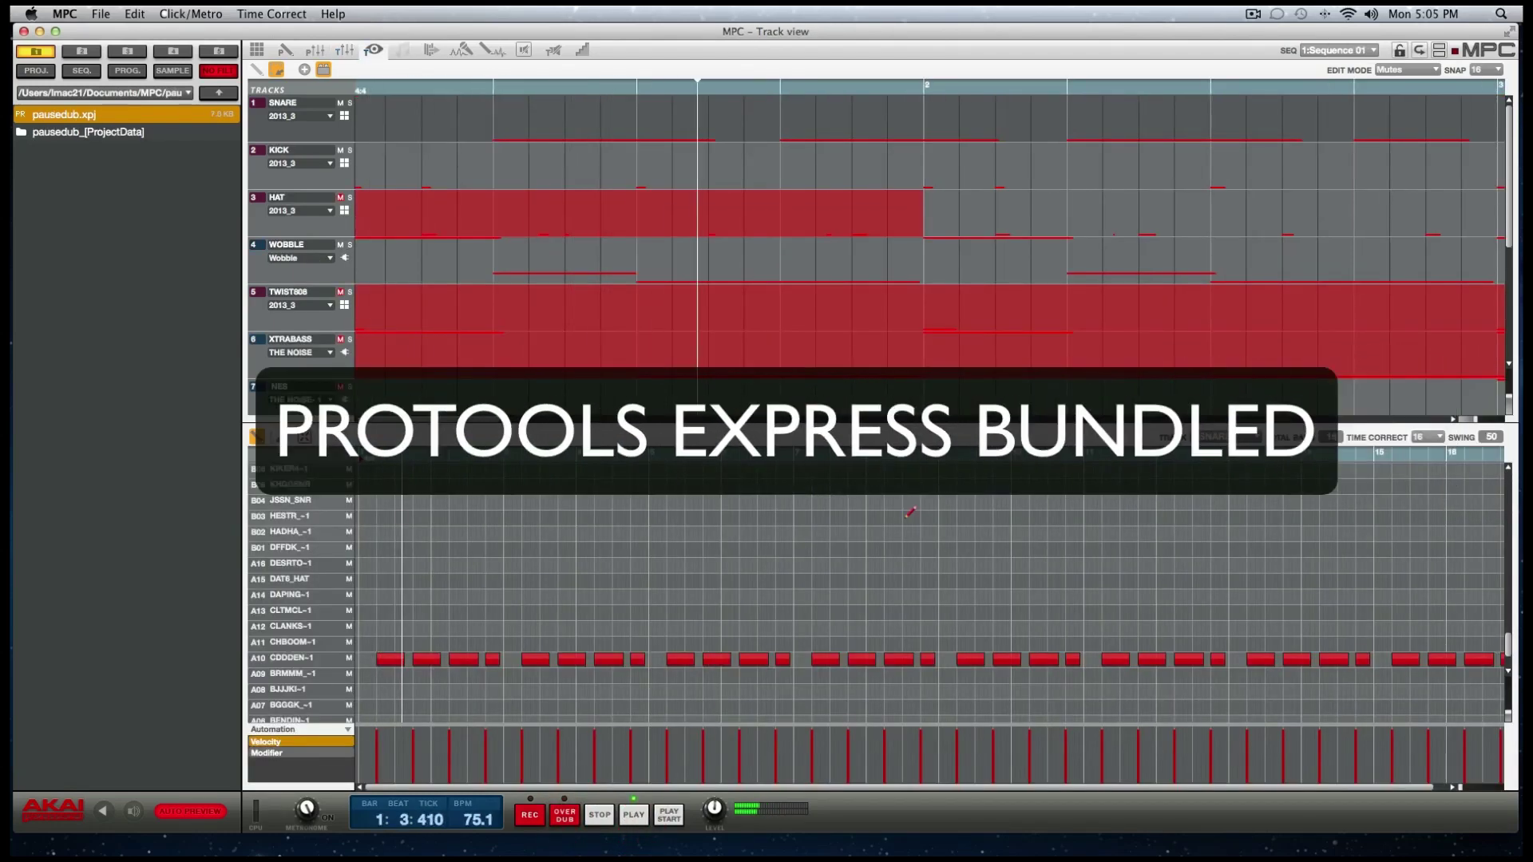